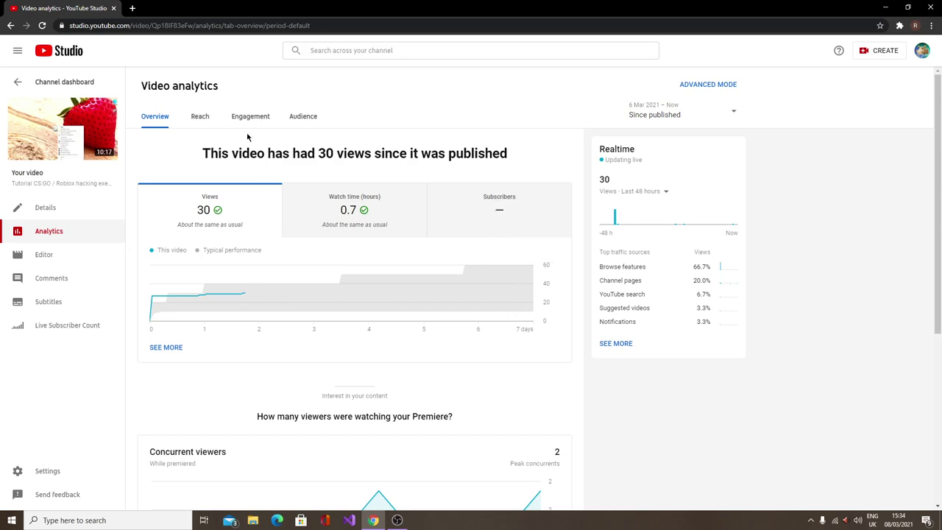
# Step: Review the video's overview analytics, from the view statistics to the concurrent viewers during the Premiere
pyautogui.moveTo(218, 153); pyautogui.dragTo(501, 156)
pyautogui.click(469, 194)
pyautogui.scroll(-4, 356, 426)
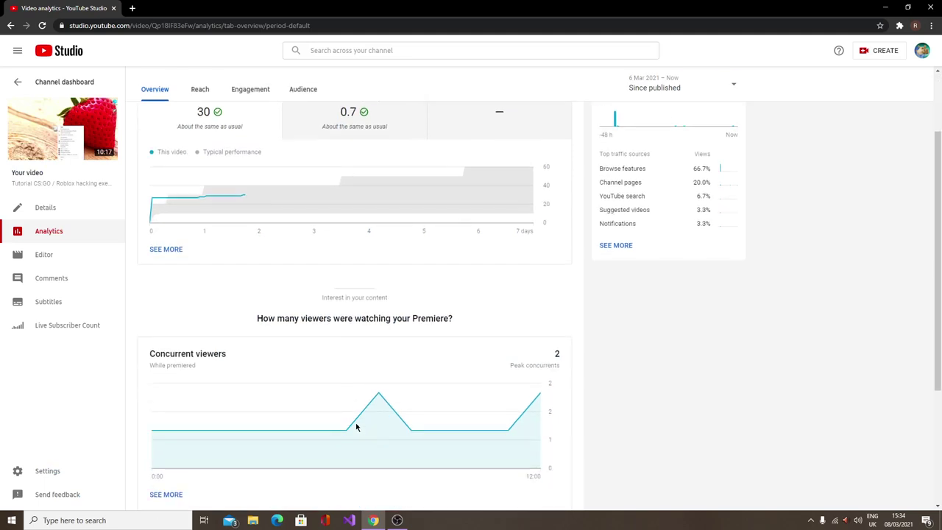
pyautogui.scroll(4, 301, 361)
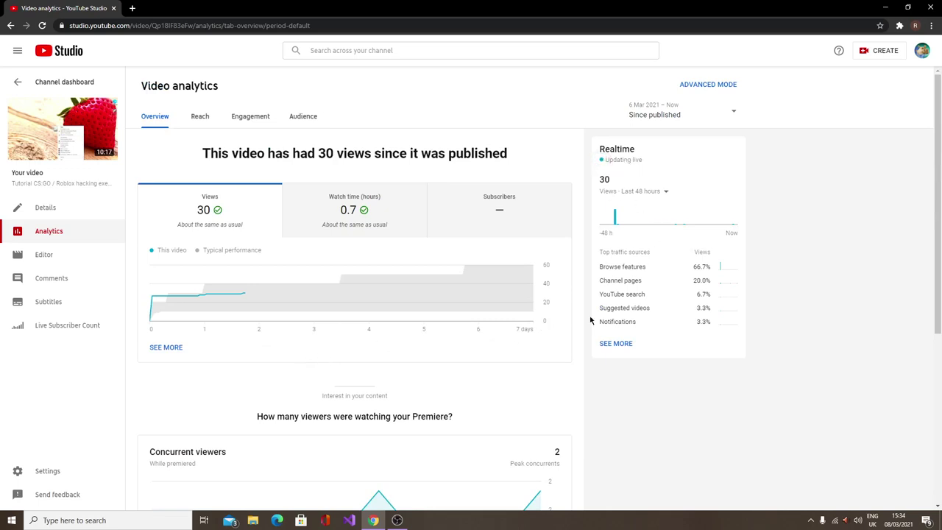
# Step: Go to the channel dashboard and look over its performance, analytics and comment cards
pyautogui.moveTo(398, 520)
pyautogui.click(66, 59)
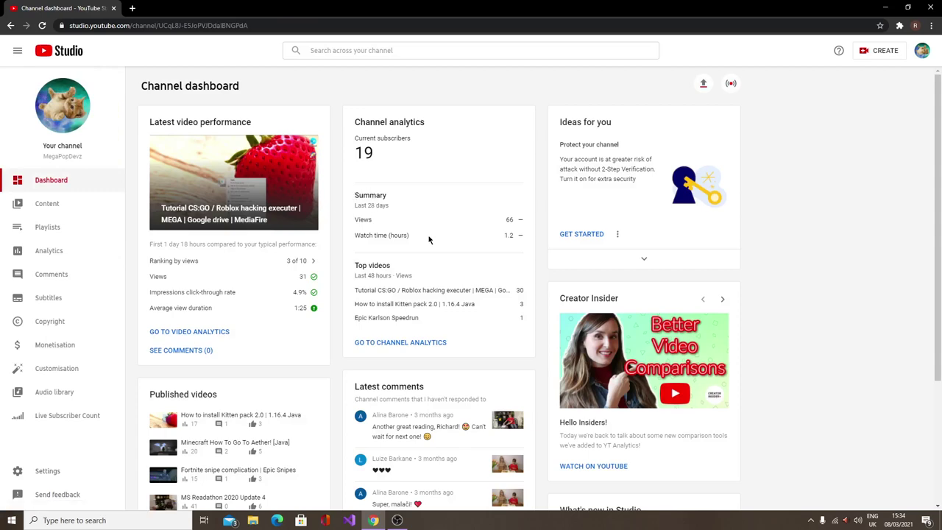
pyautogui.scroll(-2, 429, 239)
pyautogui.scroll(2, 661, 266)
pyautogui.scroll(-2, 654, 256)
pyautogui.scroll(2, 179, 245)
pyautogui.click(887, 52)
pyautogui.click(882, 73)
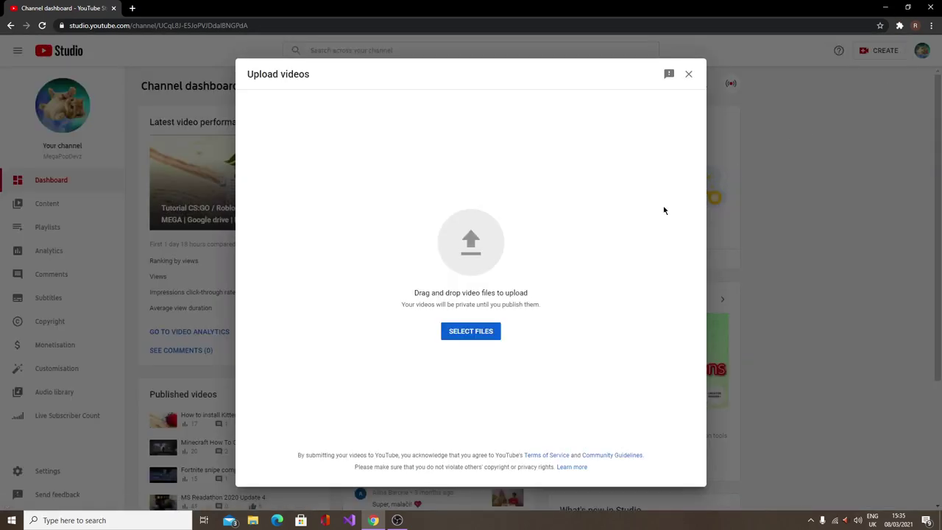
pyautogui.click(449, 330)
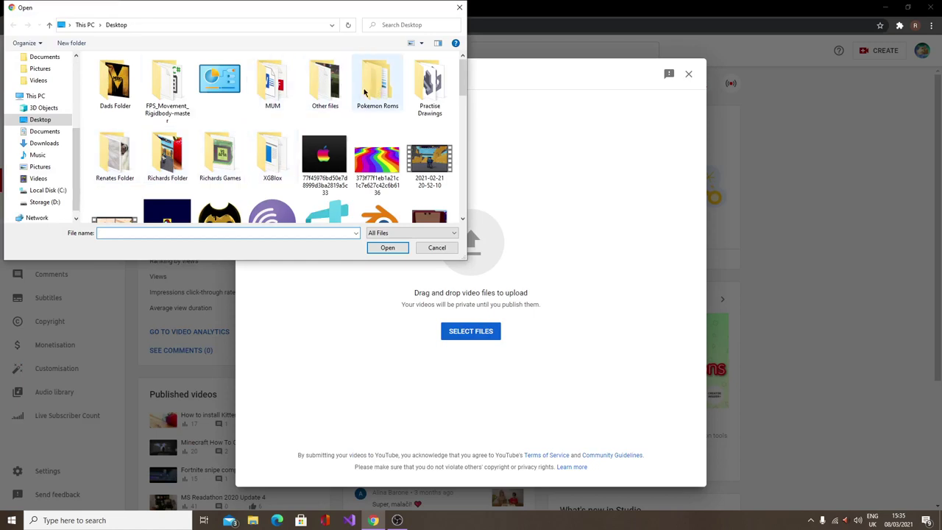
pyautogui.doubleClick(167, 154)
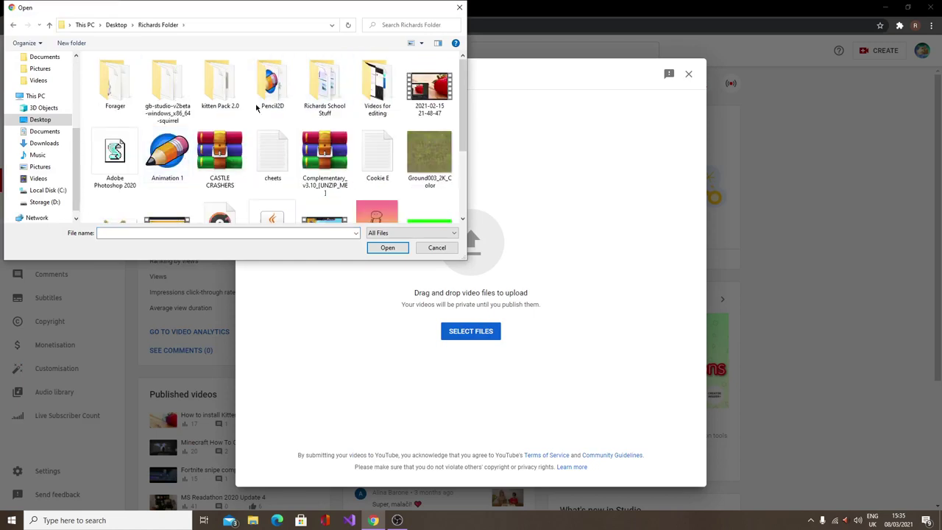
pyautogui.doubleClick(375, 82)
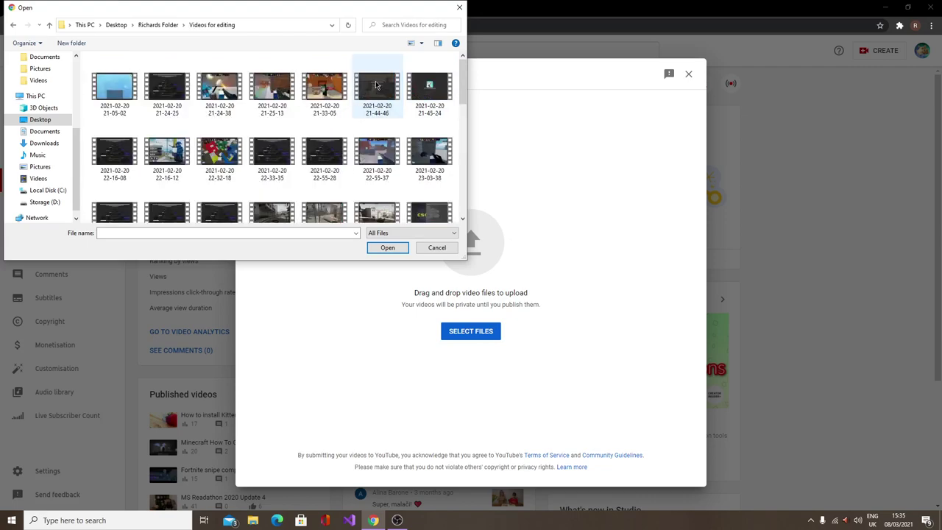
pyautogui.scroll(-1, 377, 132)
pyautogui.scroll(-15, 378, 132)
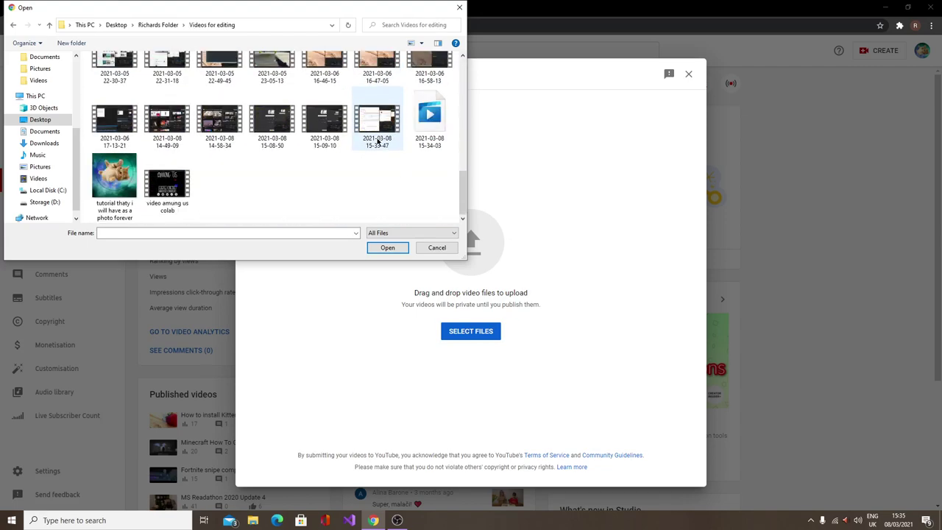
pyautogui.click(327, 142)
pyautogui.click(381, 248)
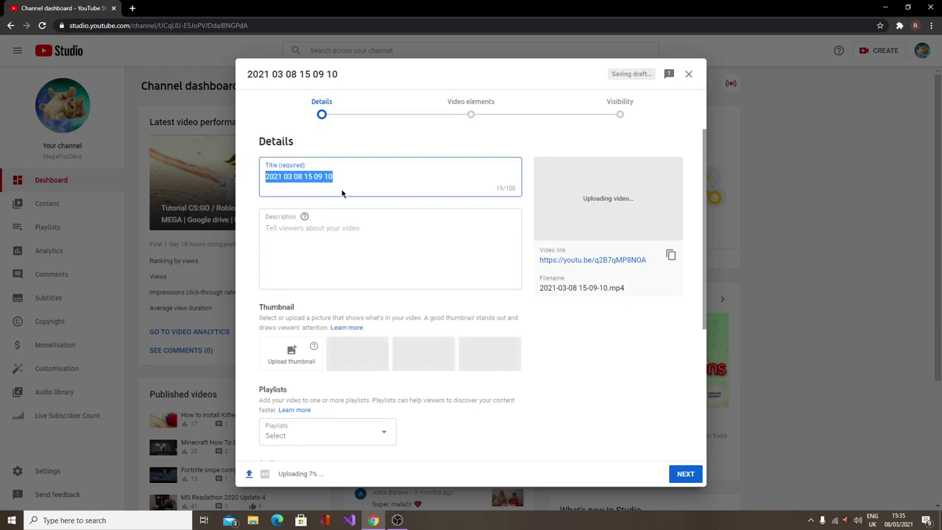
# Step: Replace the default video title with "2021 Vision explained"
pyautogui.press('BackSpace')
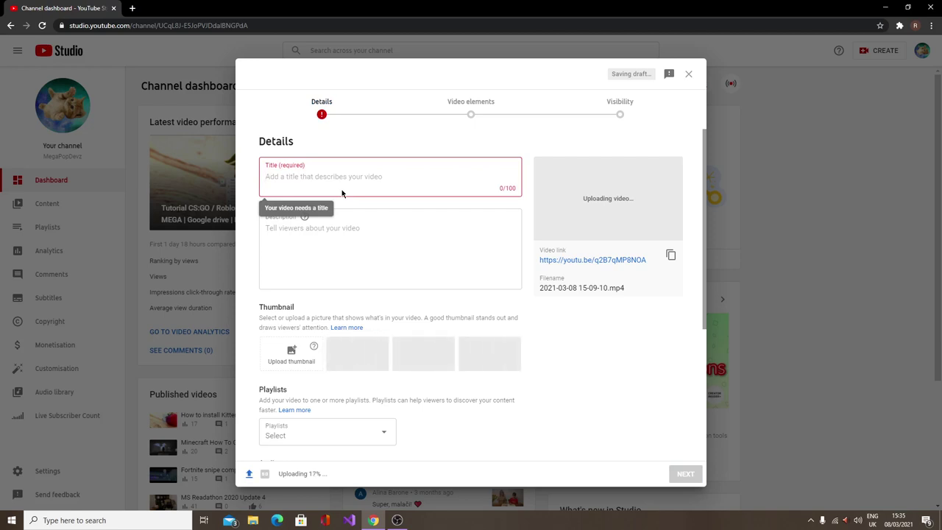
pyautogui.write('"')
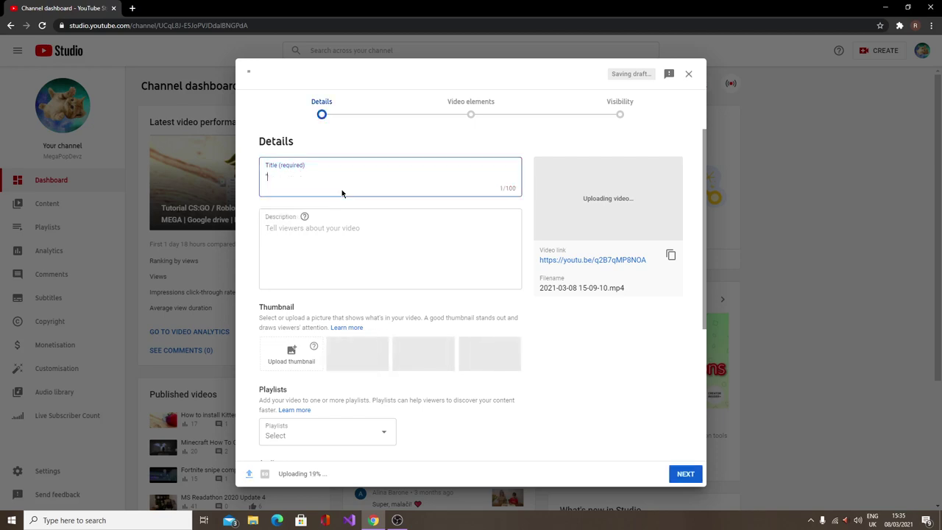
pyautogui.press('BackSpace')
pyautogui.write('2')
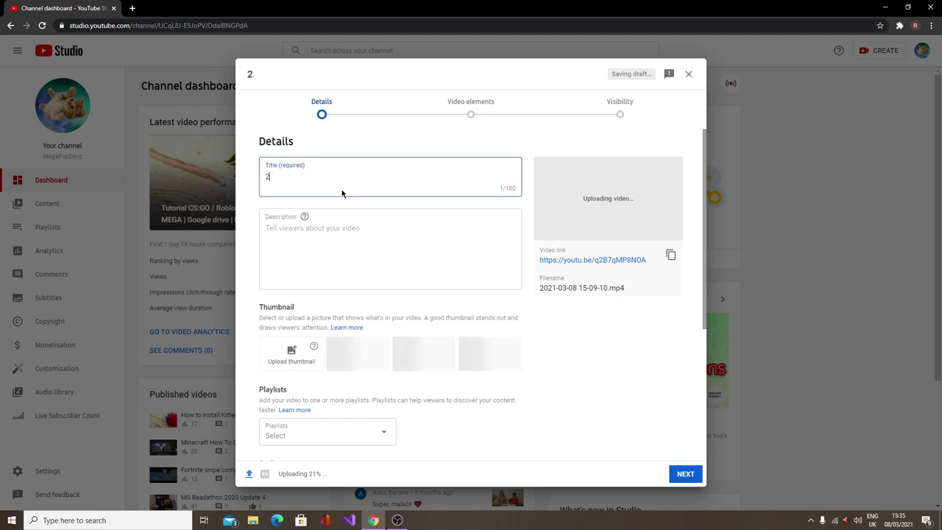
pyautogui.write('021 V')
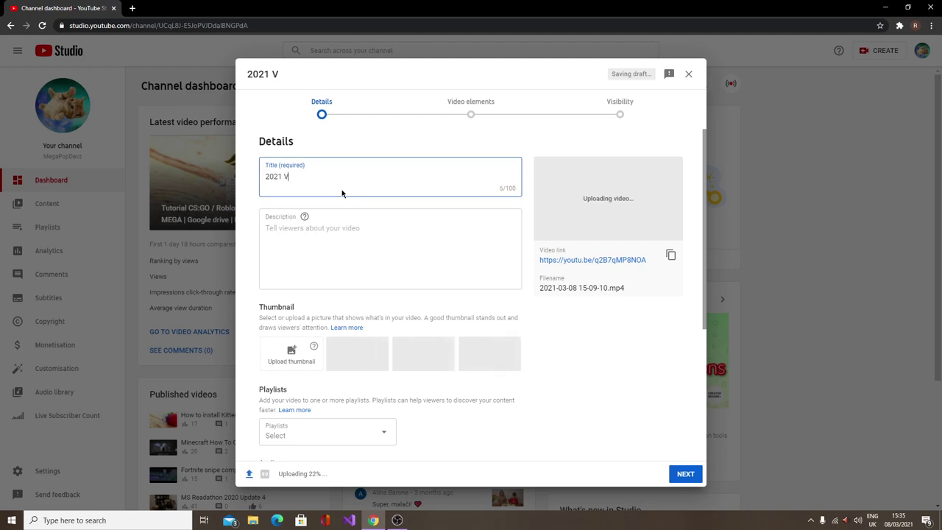
pyautogui.write('ision expla')
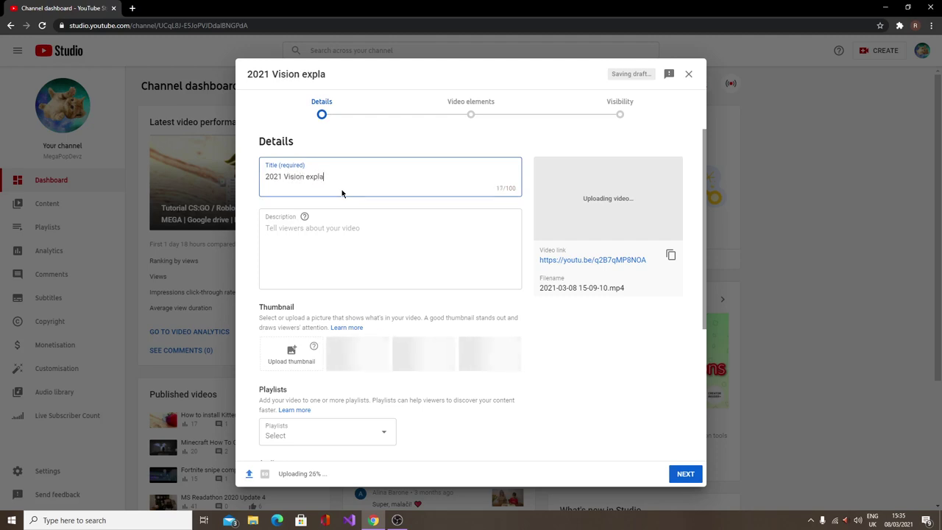
pyautogui.write('ined')
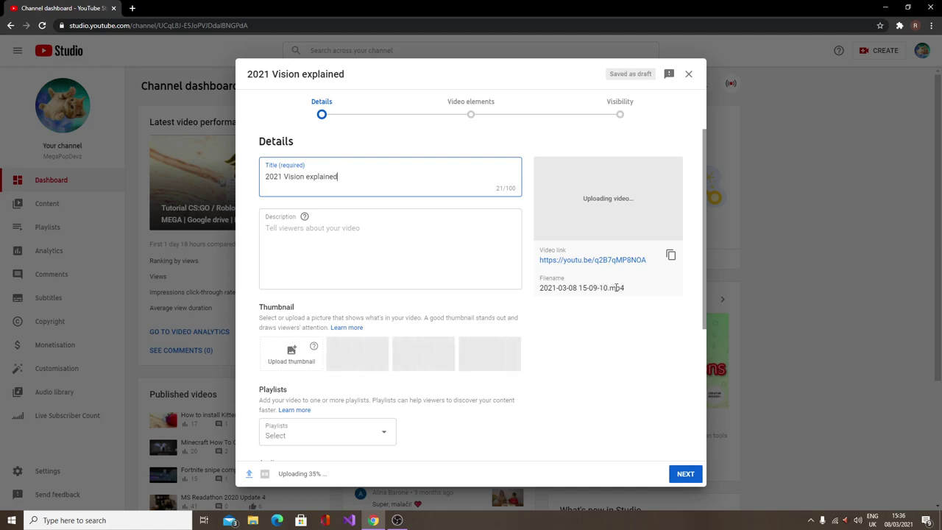
# Step: Enter "Hello" as the video description
pyautogui.click(384, 277)
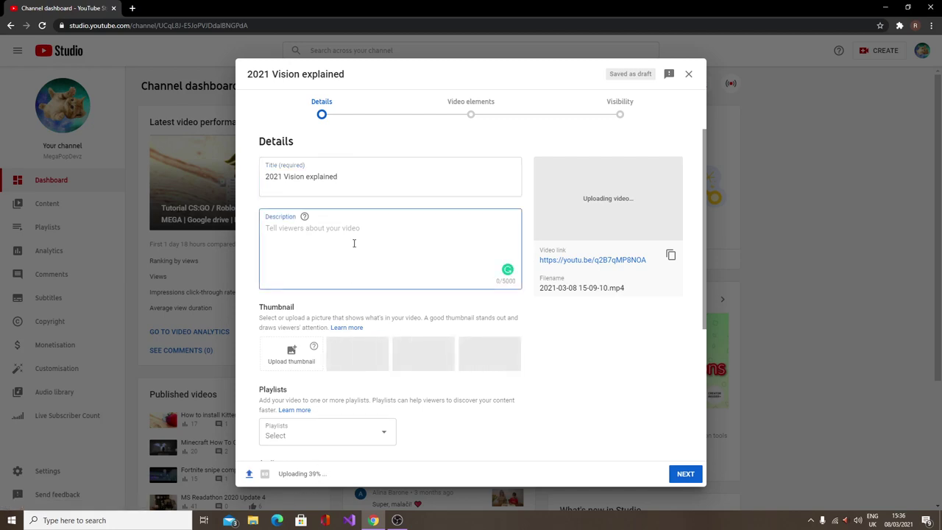
pyautogui.write('H')
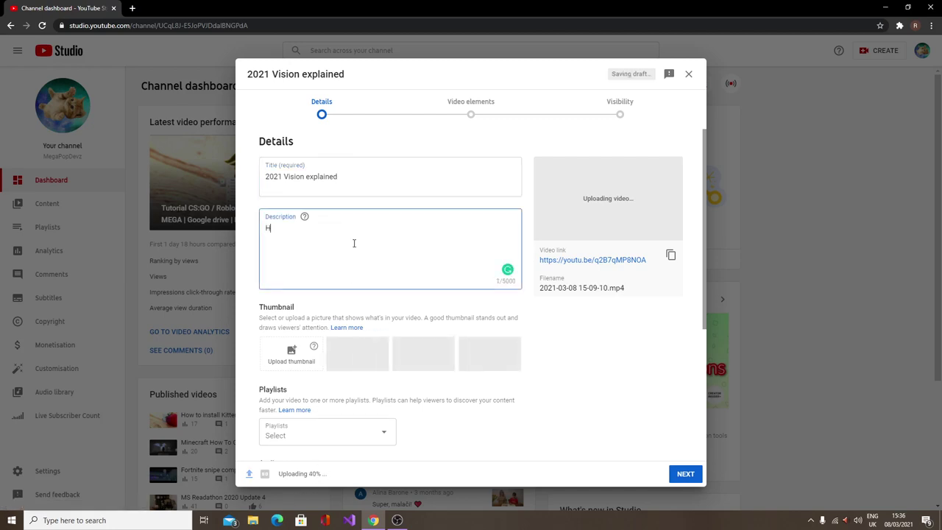
pyautogui.write('ello')
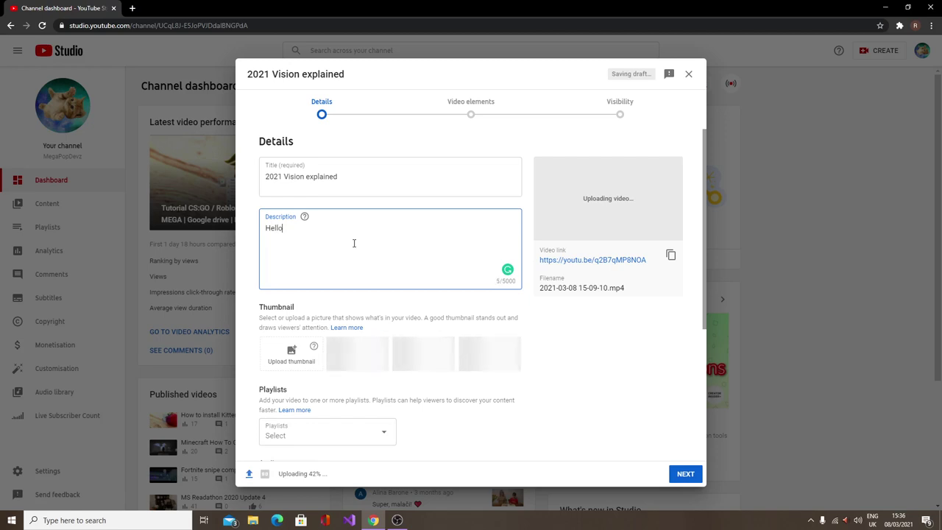
# Step: Mark the video as not made for kids and proceed to the visibility settings
pyautogui.click(607, 116)
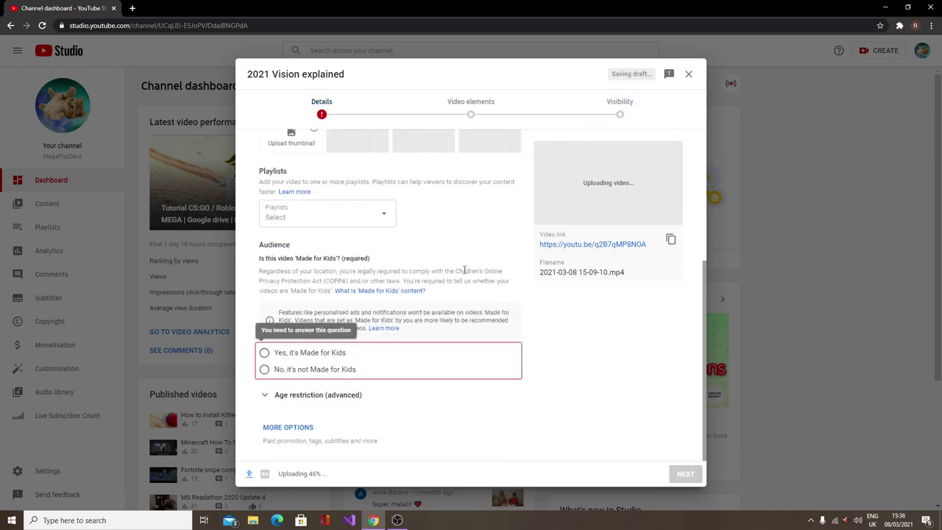
pyautogui.click(265, 368)
pyautogui.click(612, 112)
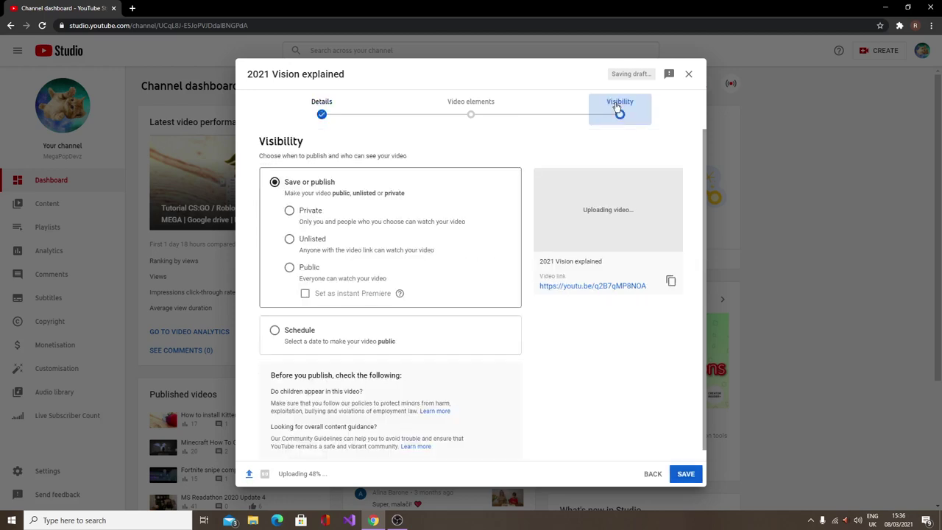
# Step: Choose scheduled publishing for the video and set the date to 8 Mar 2021
pyautogui.click(307, 269)
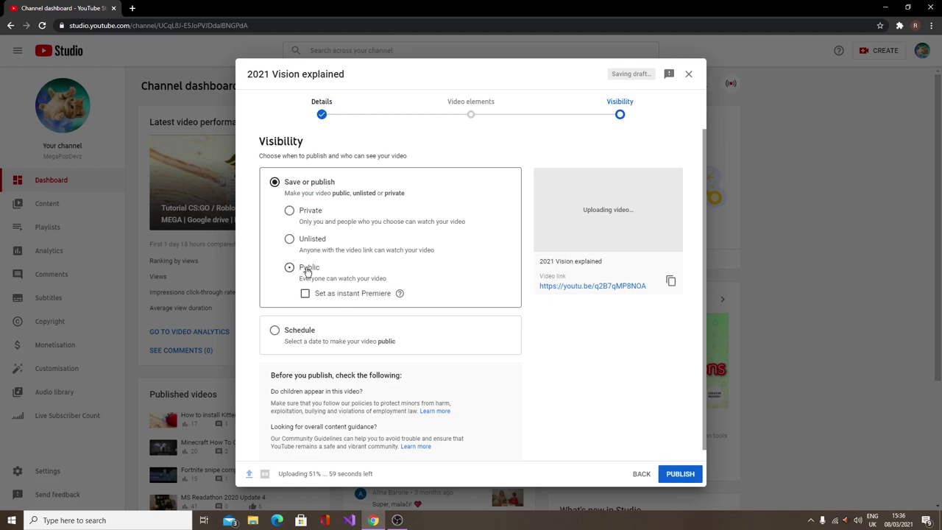
pyautogui.click(301, 331)
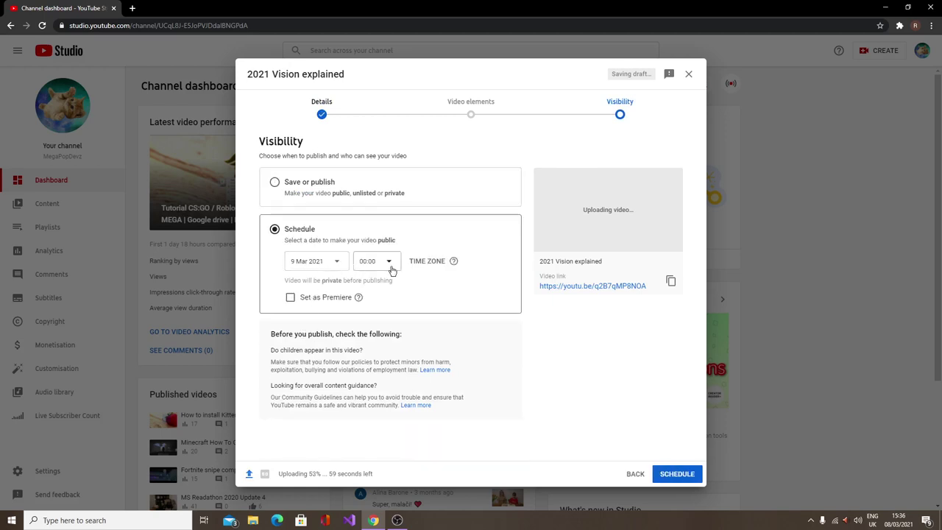
pyautogui.click(331, 261)
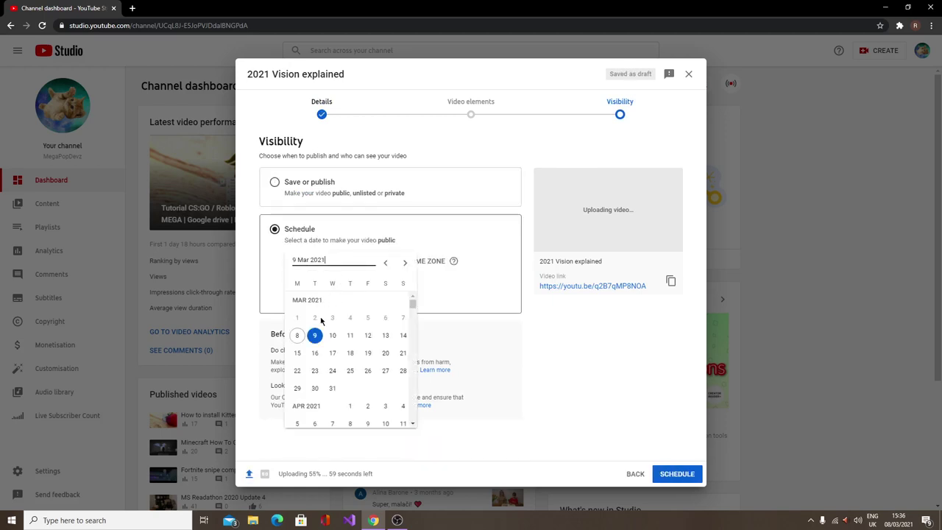
pyautogui.click(298, 335)
# Step: Set the scheduled publishing time to 11:30 and make the video a Premiere
pyautogui.click(368, 262)
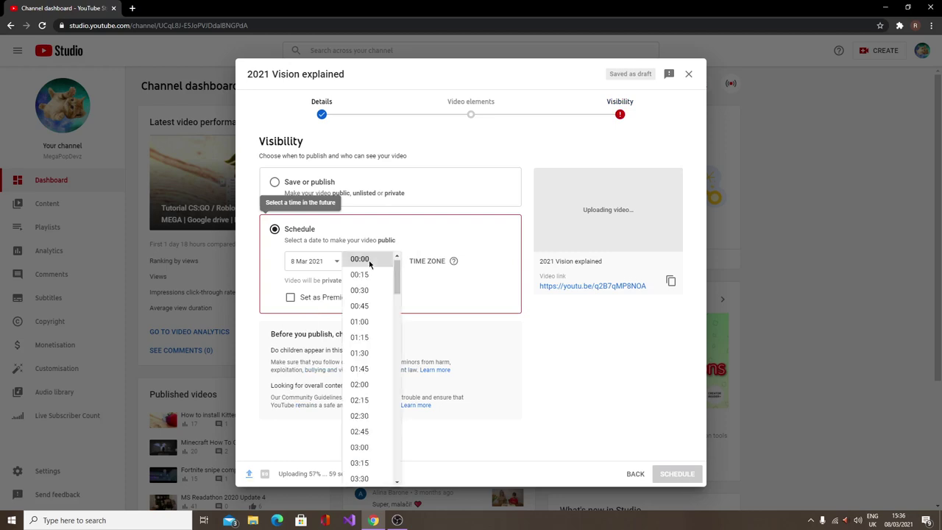
pyautogui.scroll(-7, 369, 263)
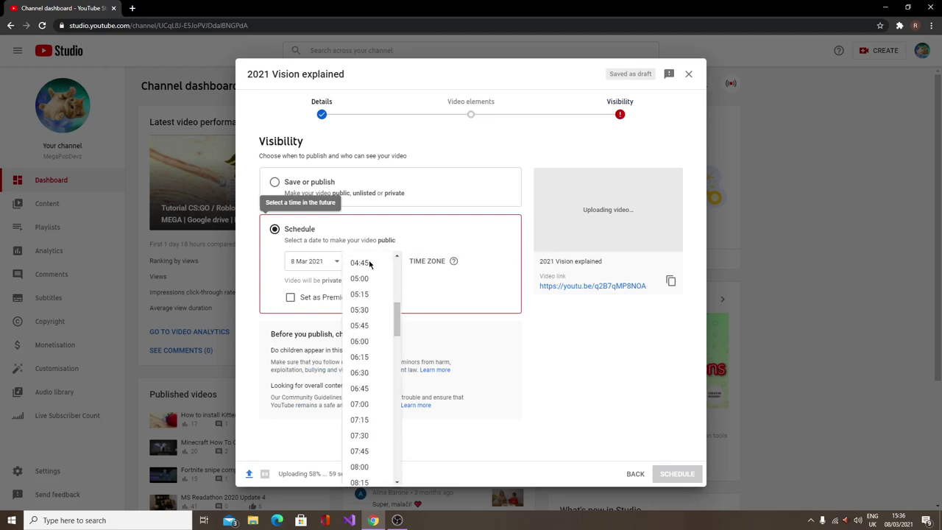
pyautogui.scroll(-5, 369, 264)
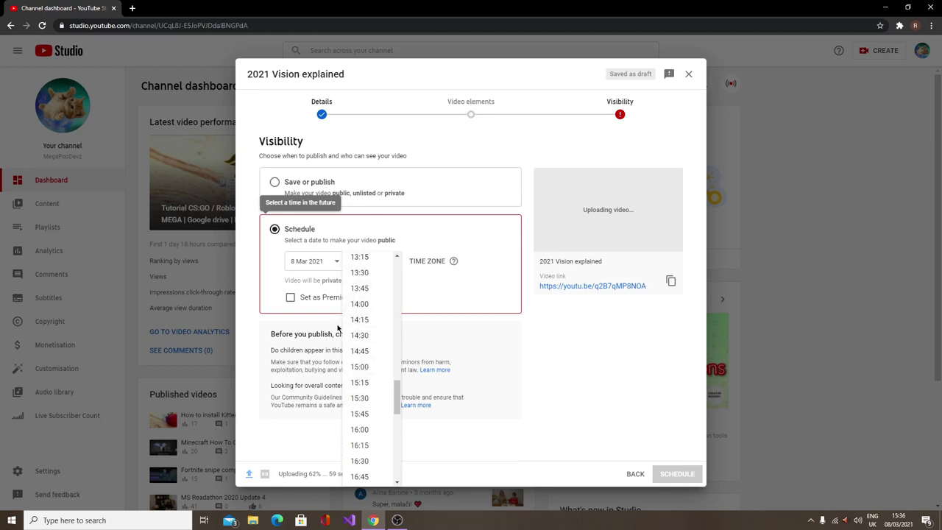
pyautogui.scroll(1, 357, 286)
pyautogui.scroll(2, 357, 285)
pyautogui.click(357, 291)
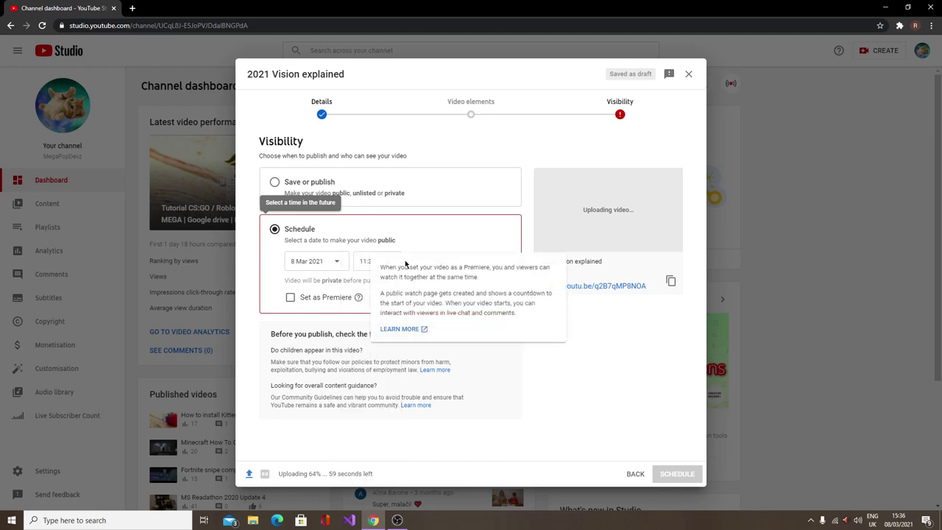
pyautogui.click(330, 303)
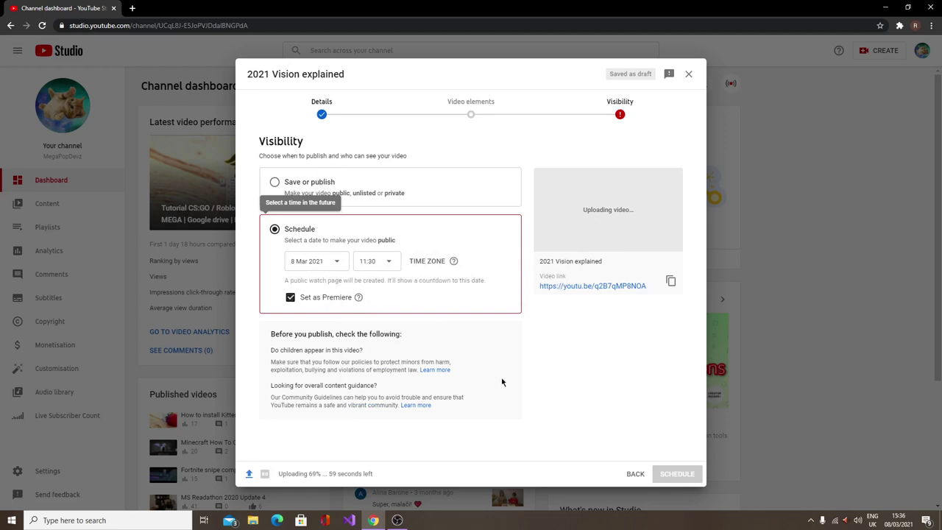
# Step: Return to the video details and change the title to "Glich test video"
pyautogui.click(346, 124)
pyautogui.tripleClick(355, 177)
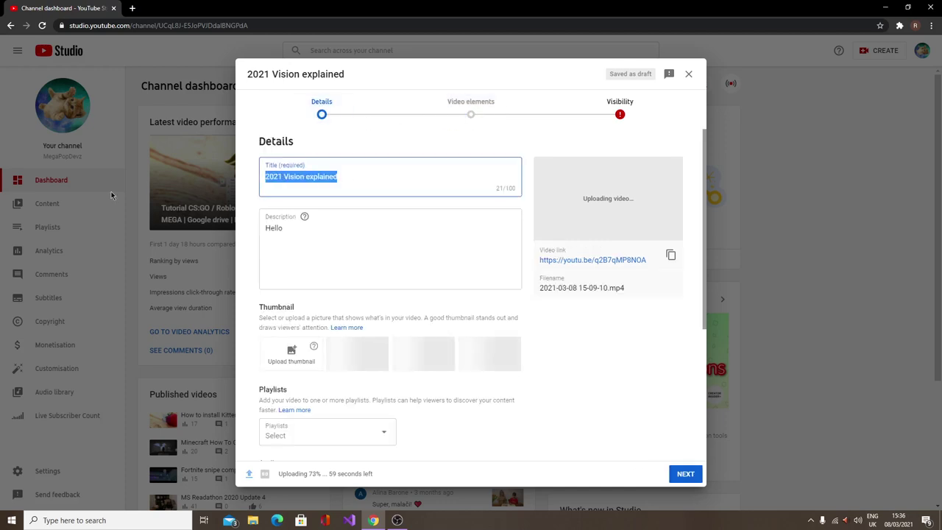
pyautogui.press('BackSpace')
pyautogui.write('Gli')
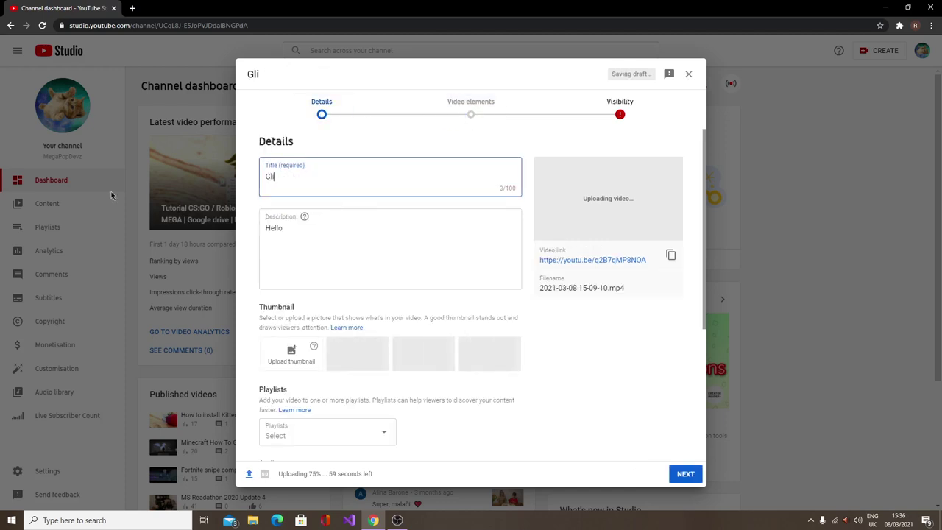
pyautogui.write('ch test v')
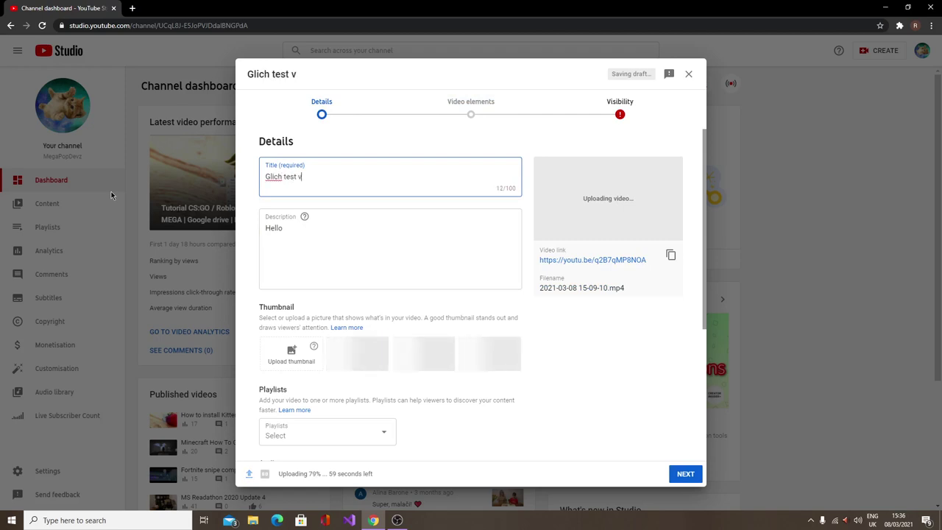
pyautogui.write('ideo')
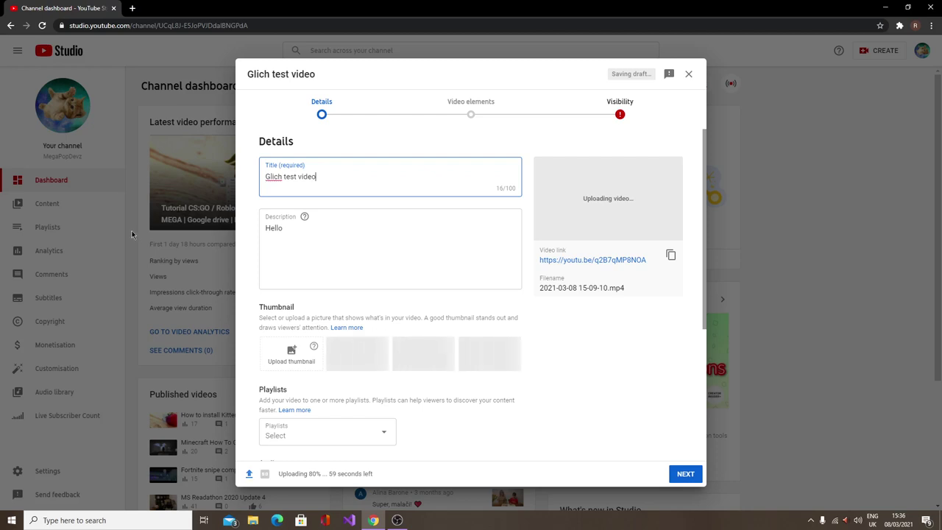
# Step: Replace the video's description with "Srry"
pyautogui.press('Tab')
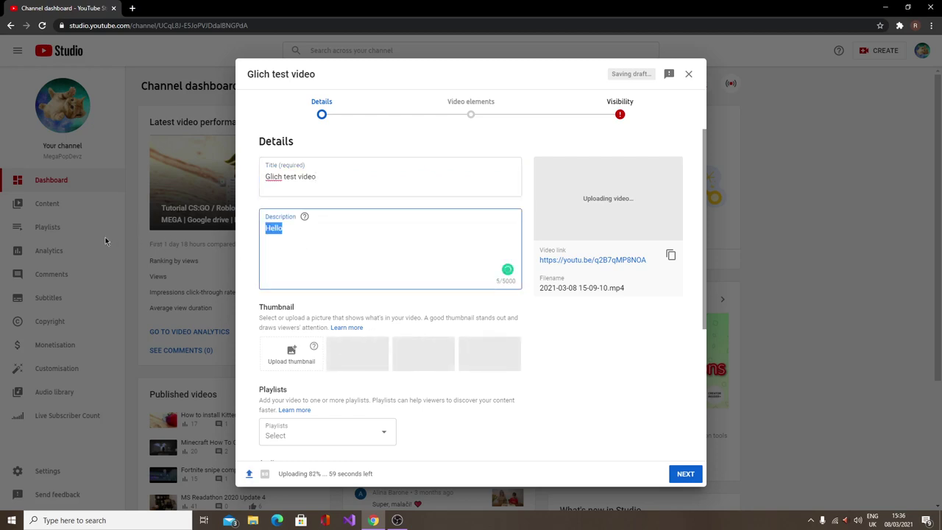
pyautogui.press('BackSpace')
pyautogui.write('SRRY')
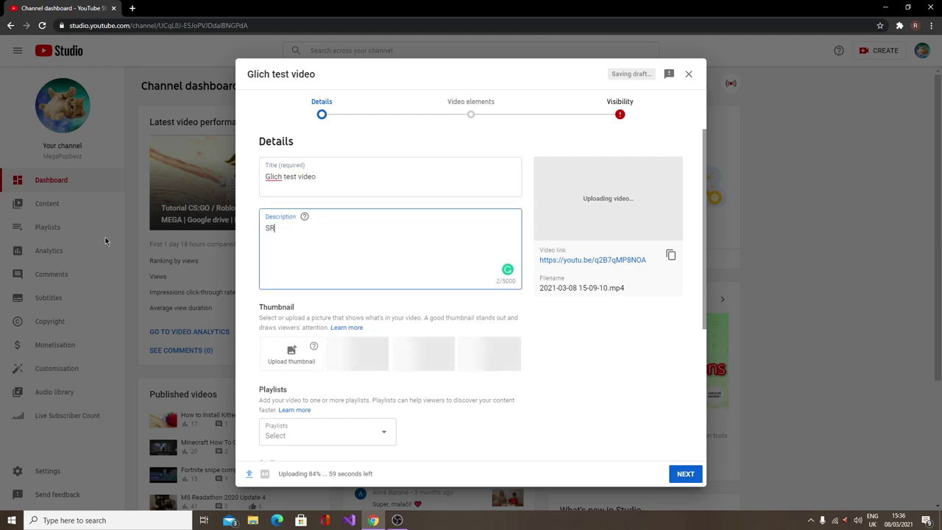
pyautogui.press('BackSpace')
pyautogui.press('BackSpace')
pyautogui.press('BackSpace')
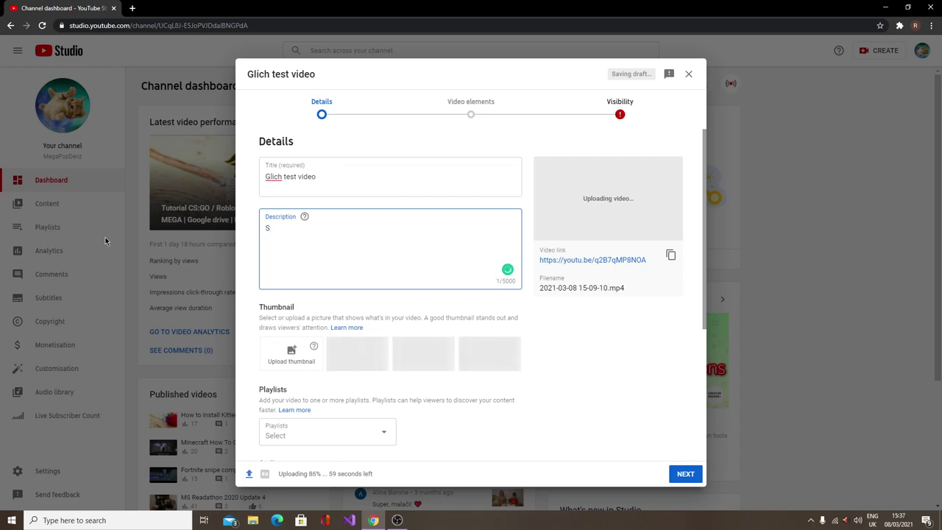
pyautogui.press('BackSpace')
pyautogui.press('BackSpace')
pyautogui.write('rry')
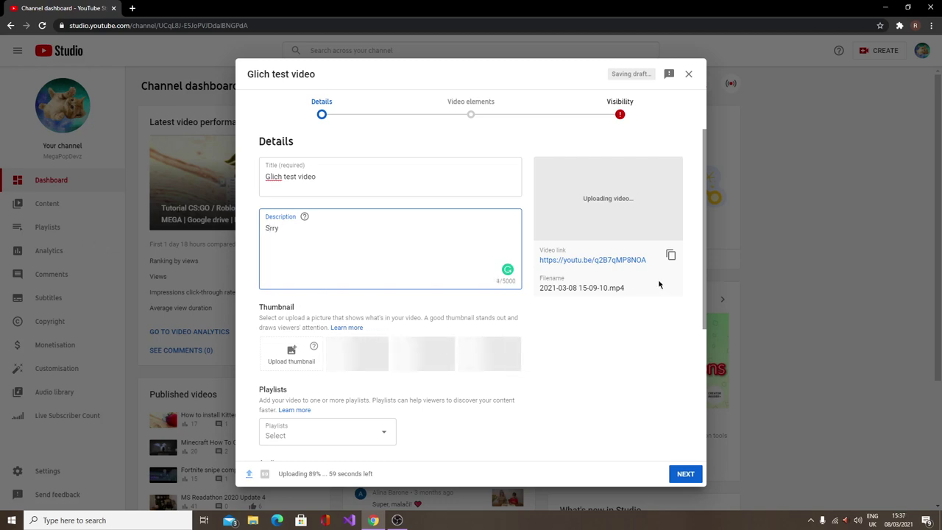
# Step: Review the remaining video details and the Video elements page, and return to the details
pyautogui.scroll(-3, 618, 287)
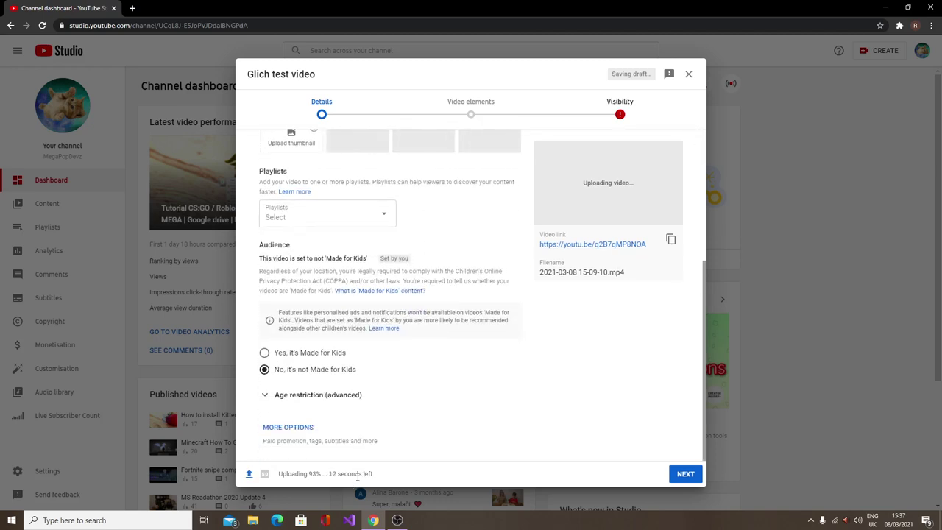
pyautogui.scroll(1, 427, 288)
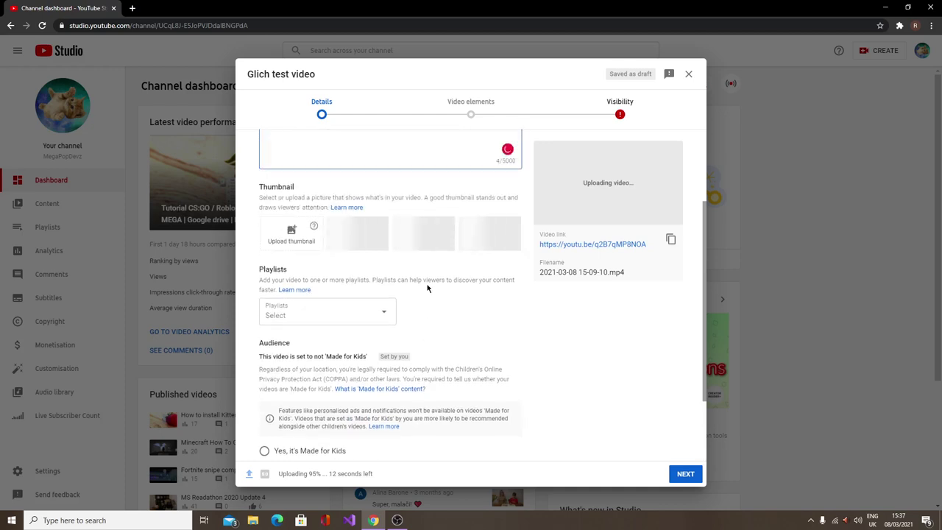
pyautogui.scroll(2, 442, 257)
pyautogui.click(471, 111)
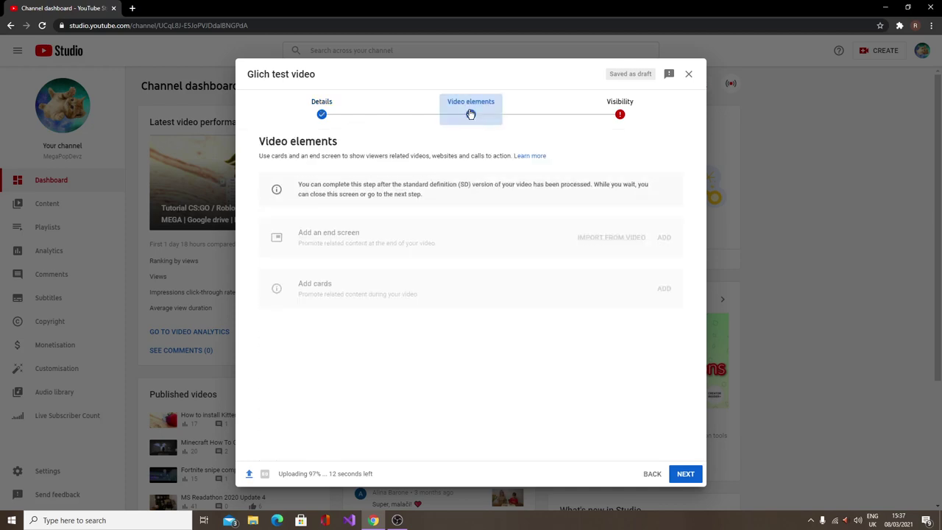
pyautogui.click(321, 110)
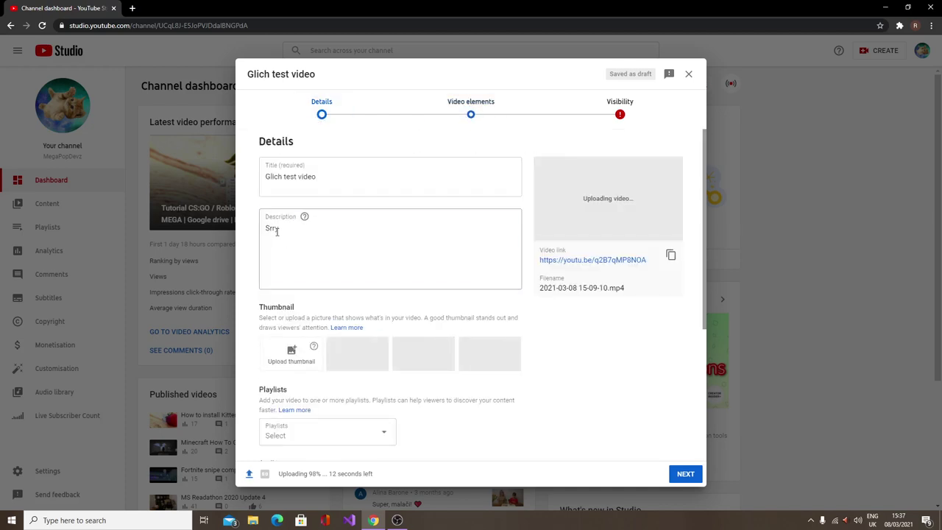
# Step: Correct the misspelled word in the description to "Sorry" with the suggested spelling
pyautogui.click(276, 231)
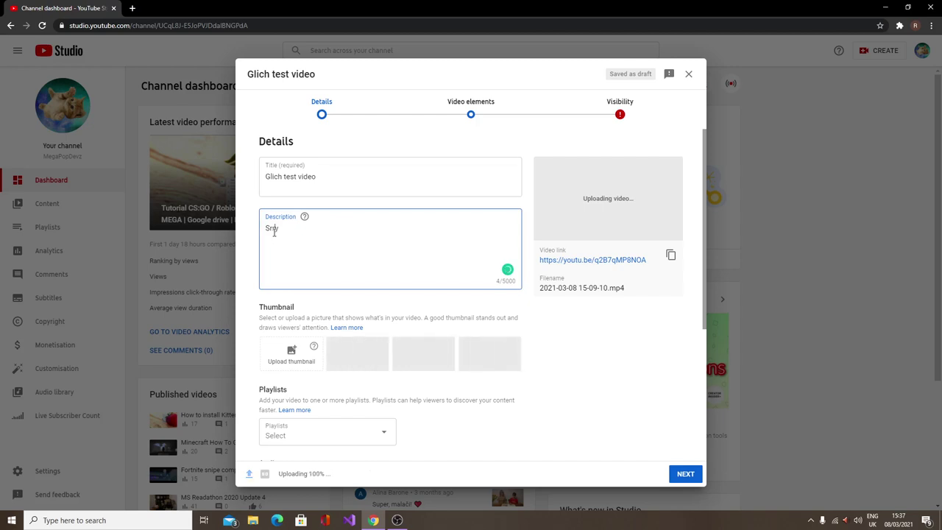
pyautogui.doubleClick(268, 229)
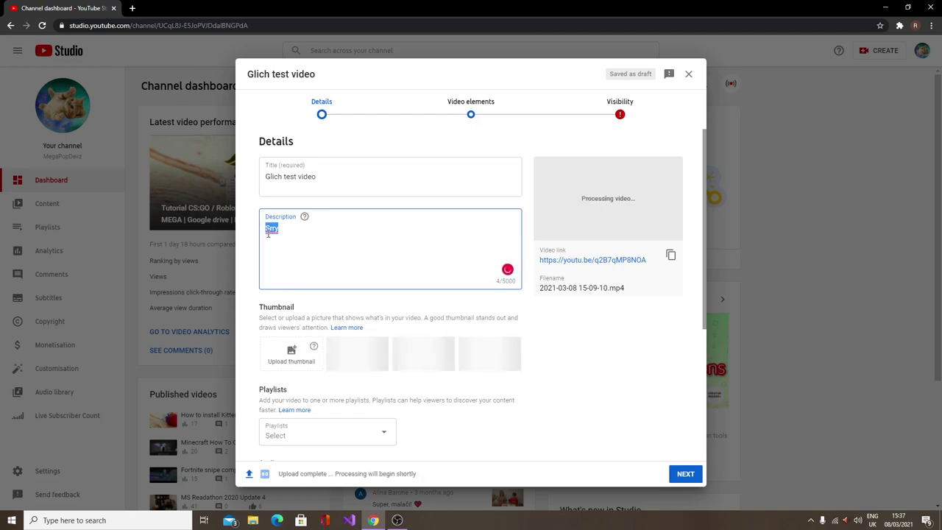
pyautogui.rightClick(271, 229)
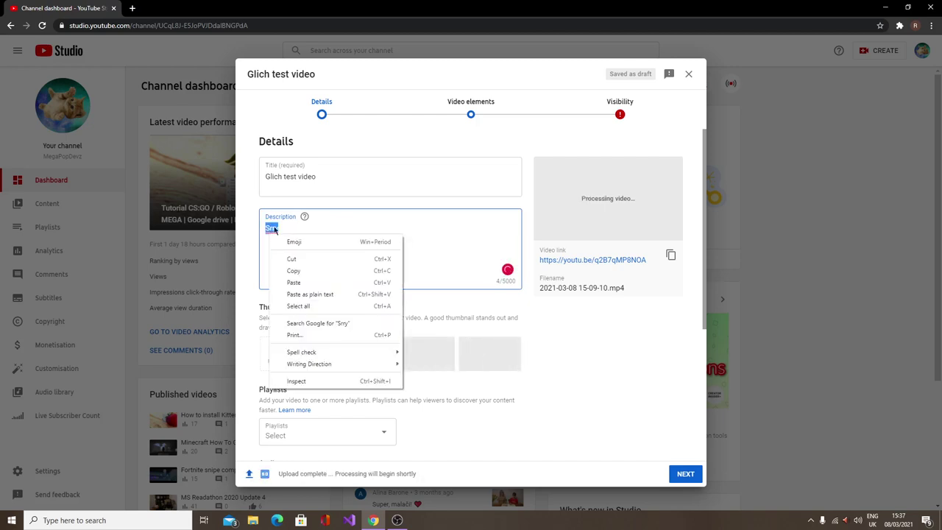
pyautogui.click(272, 230)
pyautogui.click(274, 243)
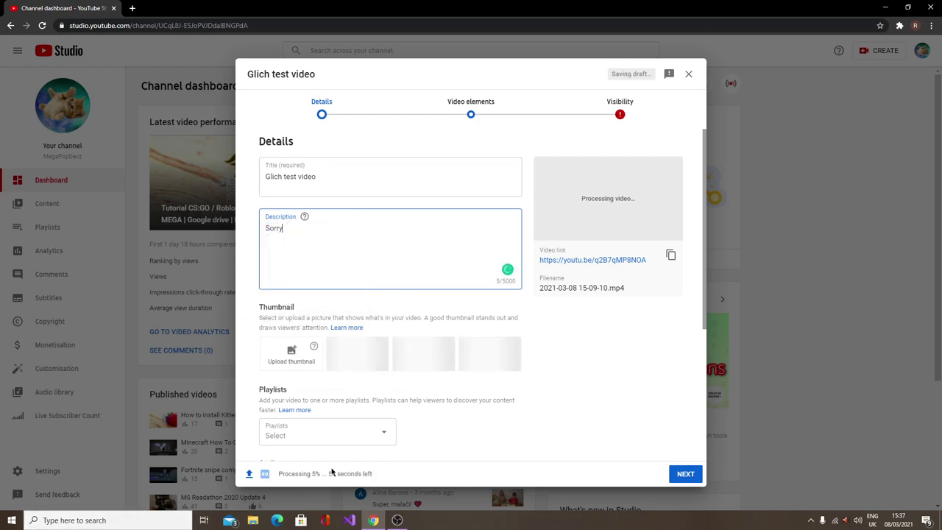
# Step: Set the Premiere's scheduled time to 17:30 in the visibility settings and schedule the video
pyautogui.click(593, 112)
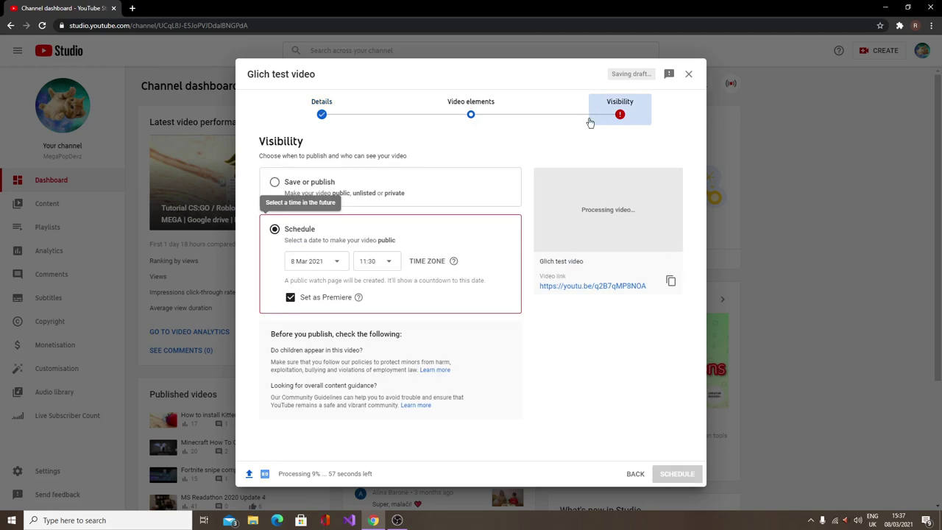
pyautogui.click(360, 261)
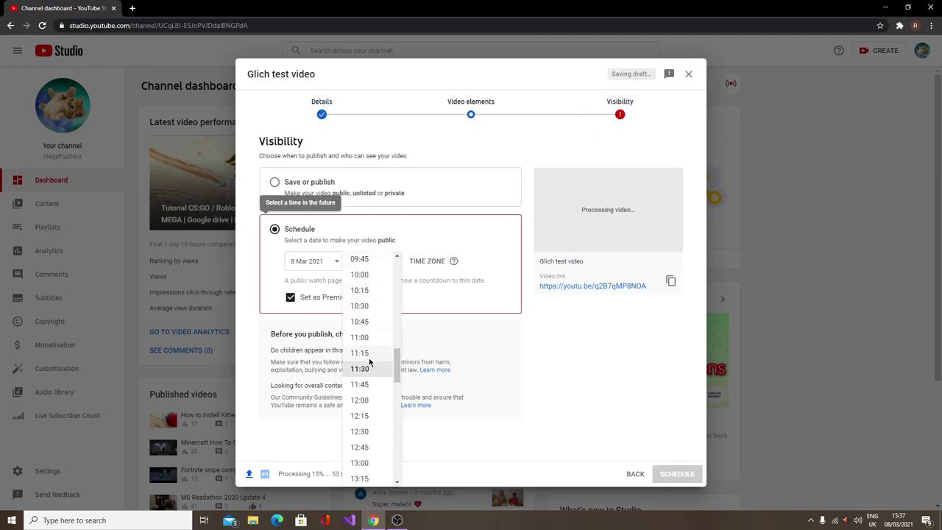
pyautogui.scroll(-3, 369, 353)
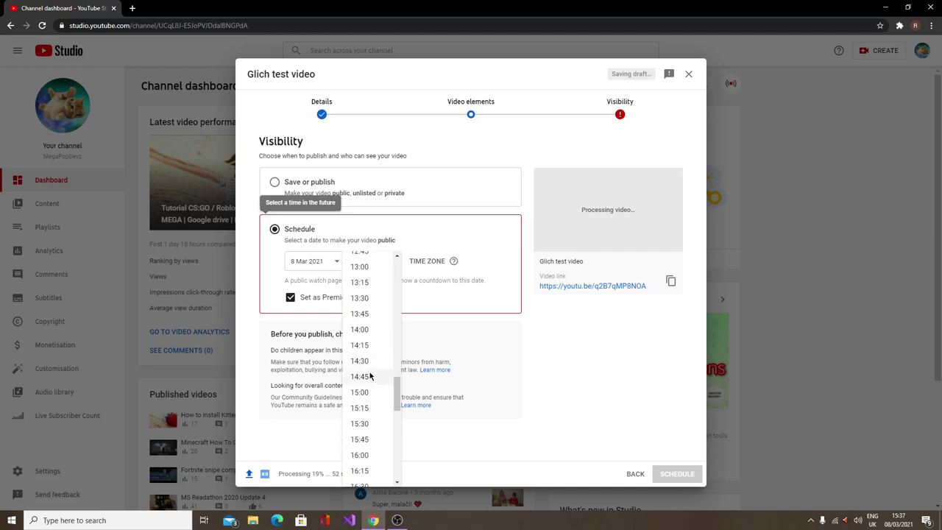
pyautogui.scroll(-3, 370, 368)
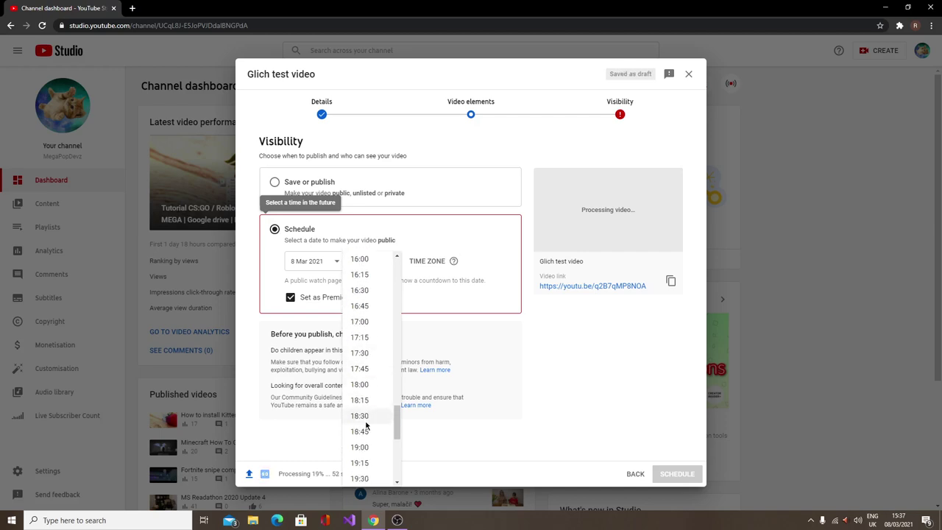
pyautogui.click(359, 353)
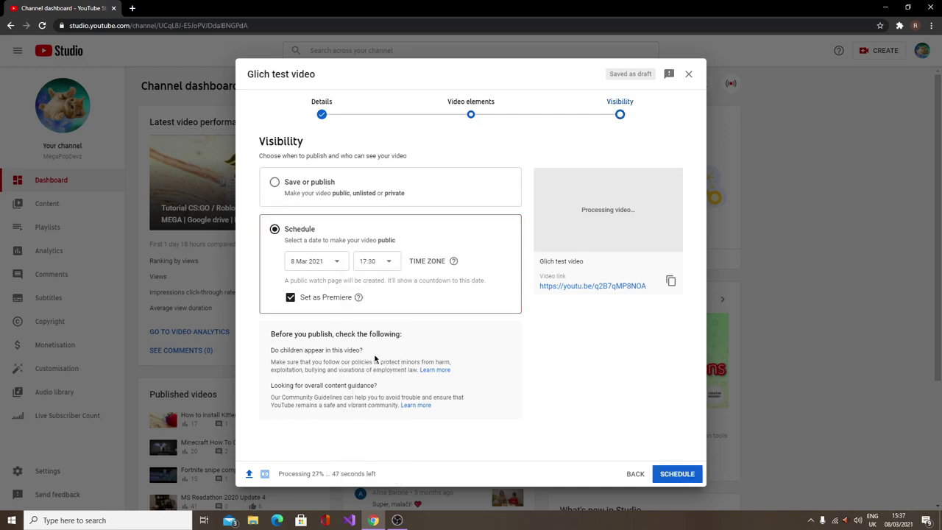
pyautogui.click(673, 473)
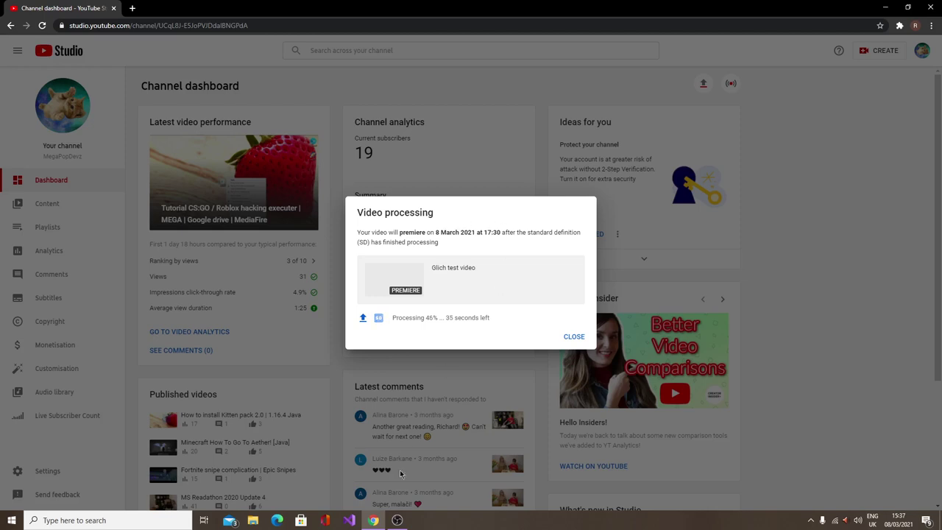
pyautogui.click(397, 520)
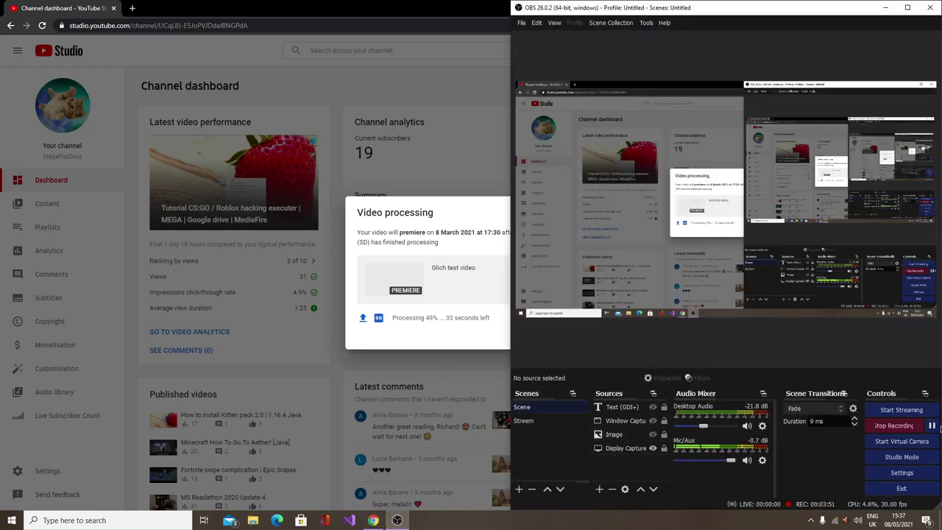
pyautogui.click(931, 425)
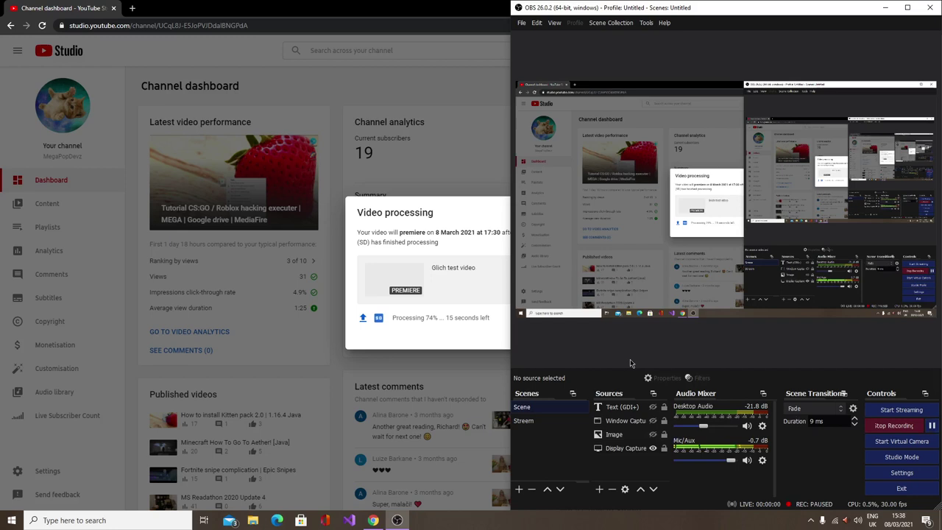
pyautogui.click(445, 319)
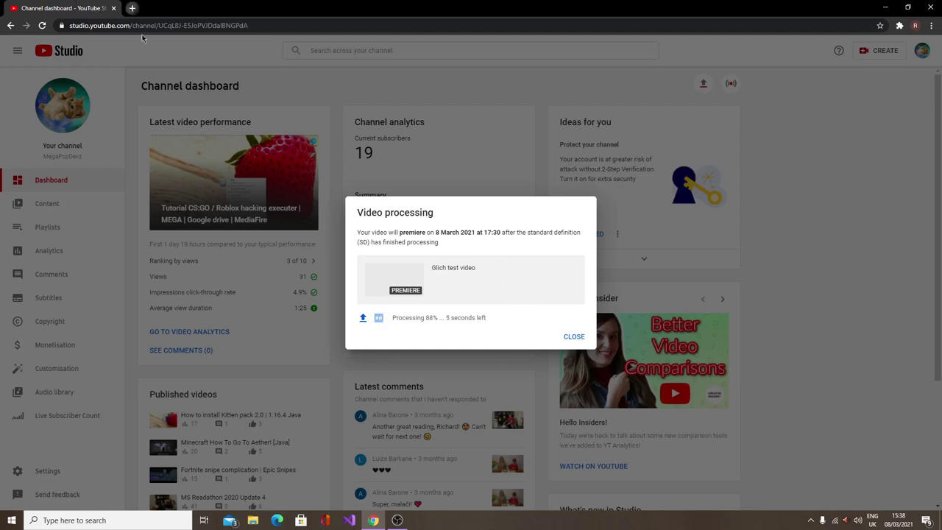
# Step: Open YouTube in a new browser tab and go to your own channel page
pyautogui.click(130, 8)
pyautogui.click(388, 267)
pyautogui.click(64, 8)
pyautogui.click(177, 8)
pyautogui.hotkey('ctrl', 'Tab')
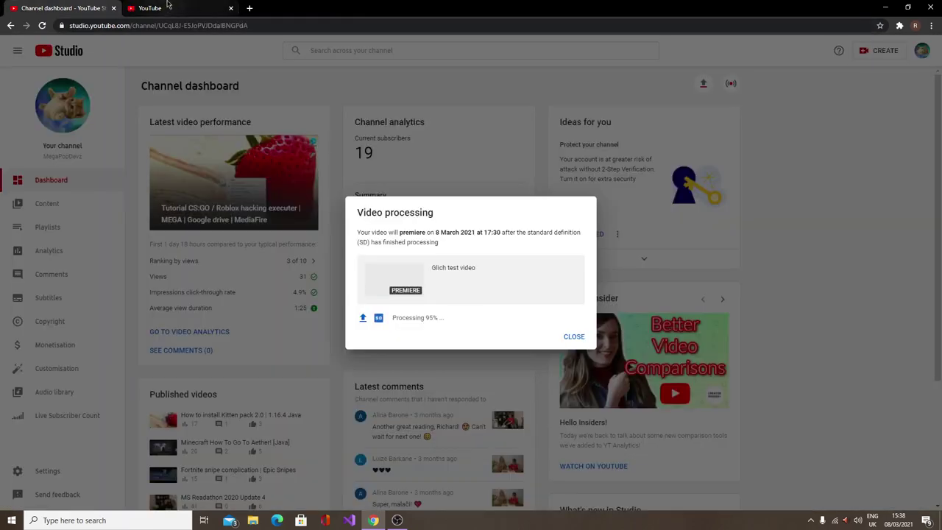
pyautogui.click(167, 8)
pyautogui.click(908, 50)
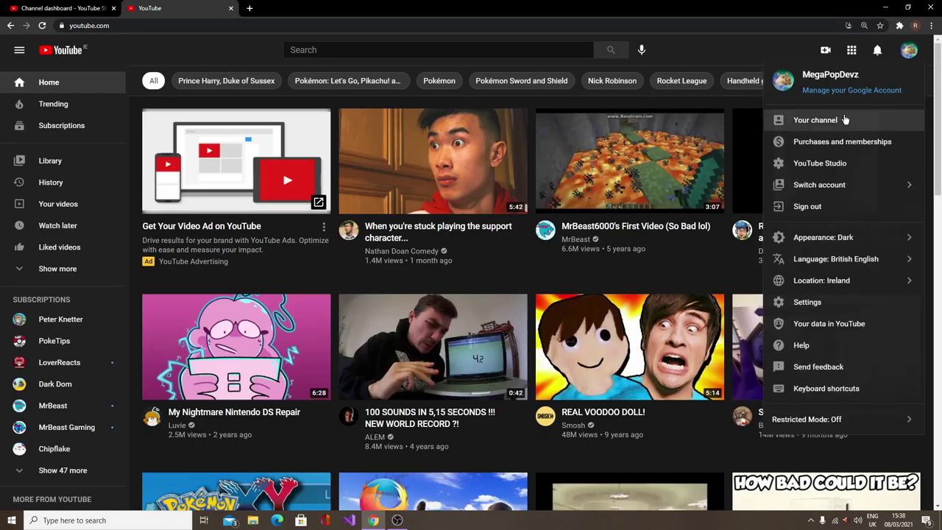
pyautogui.click(842, 119)
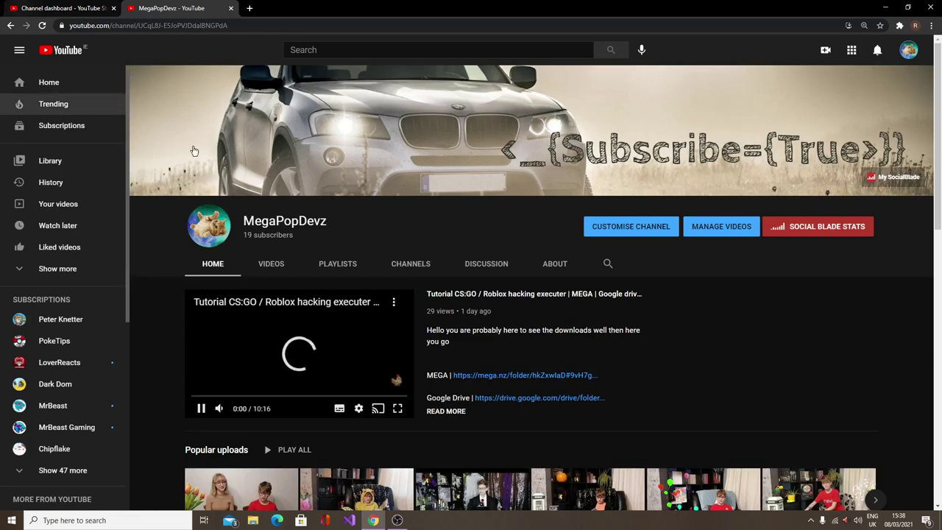
# Step: Pause the channel's featured video and look for the scheduled Premiere among the uploads
pyautogui.scroll(-2, 295, 195)
pyautogui.click(201, 261)
pyautogui.scroll(-2, 206, 261)
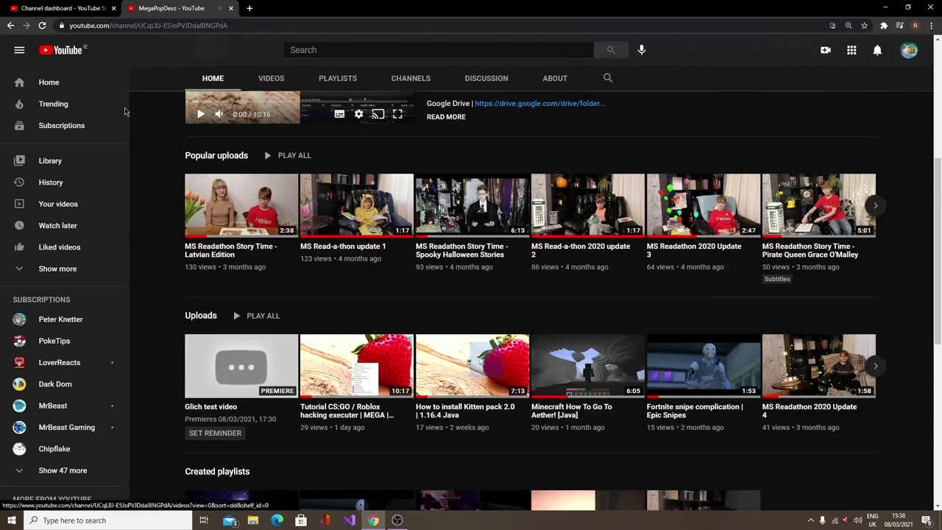
# Step: Return to YouTube Studio, close the processing notice and open the newly uploaded video's details from the channel content
pyautogui.click(46, 7)
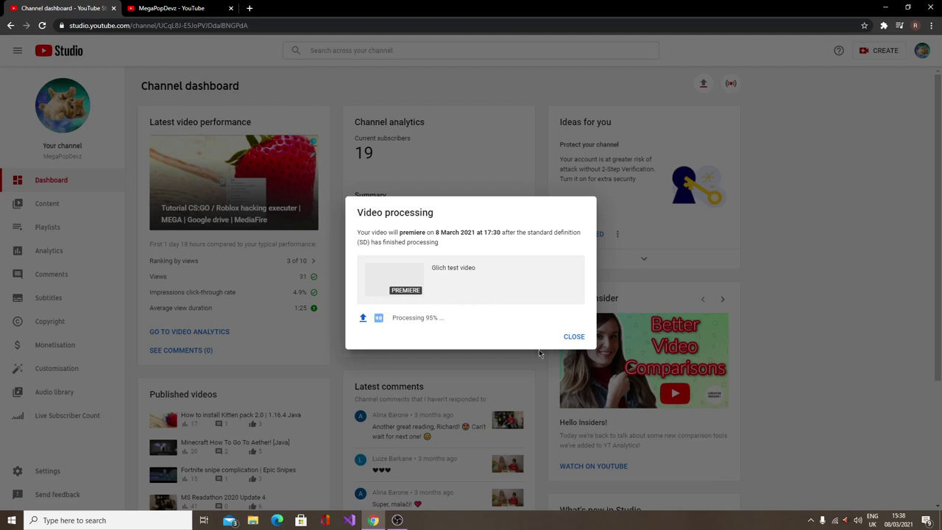
pyautogui.click(574, 337)
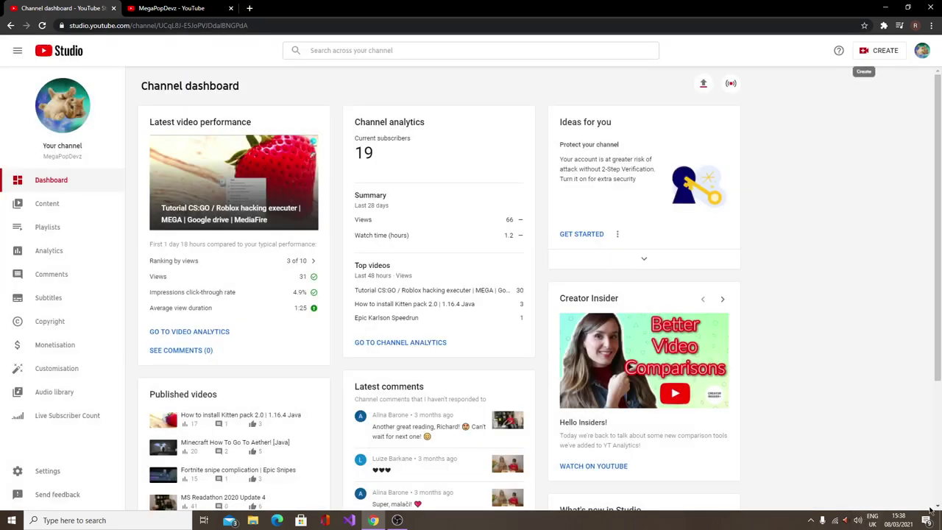
pyautogui.click(76, 206)
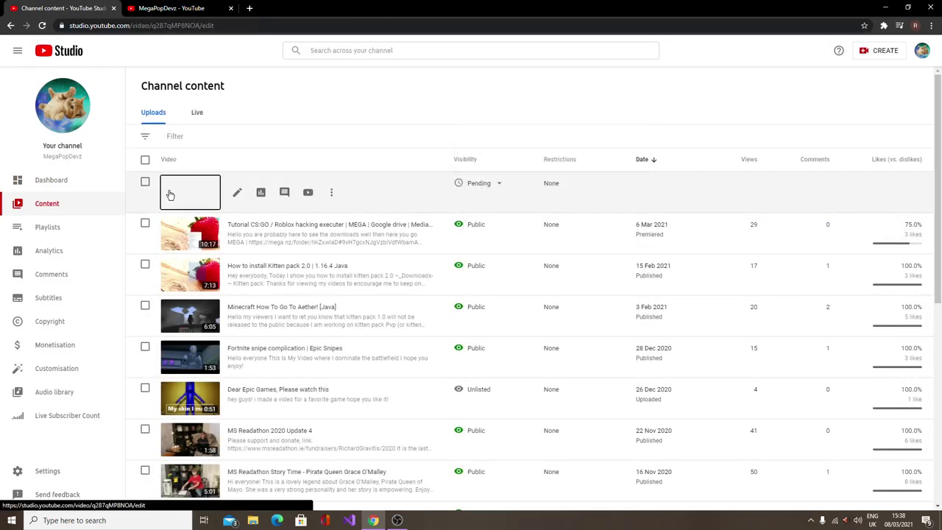
pyautogui.click(169, 194)
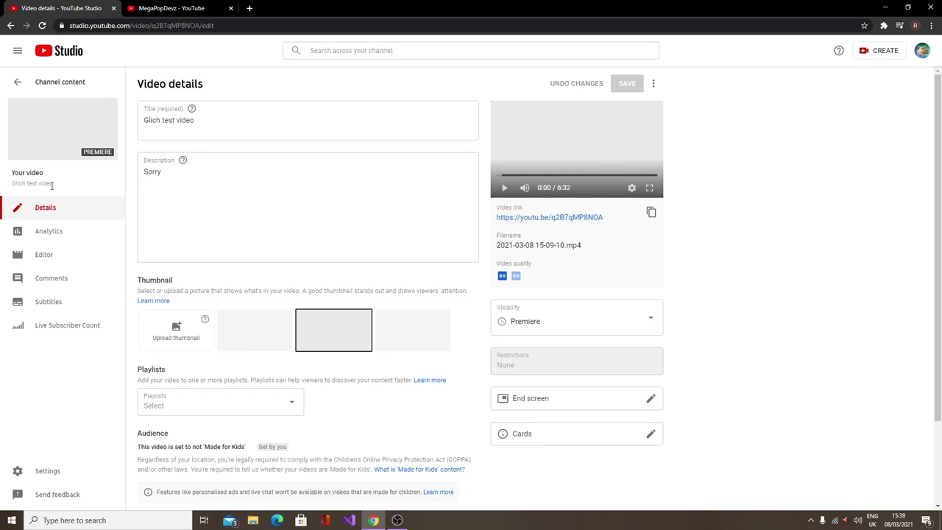
# Step: Reload the video details and the channel page, and open the "Glich test video" watch page from the uploads
pyautogui.click(42, 25)
pyautogui.hotkey('ctrl', 'Tab')
pyautogui.click(42, 25)
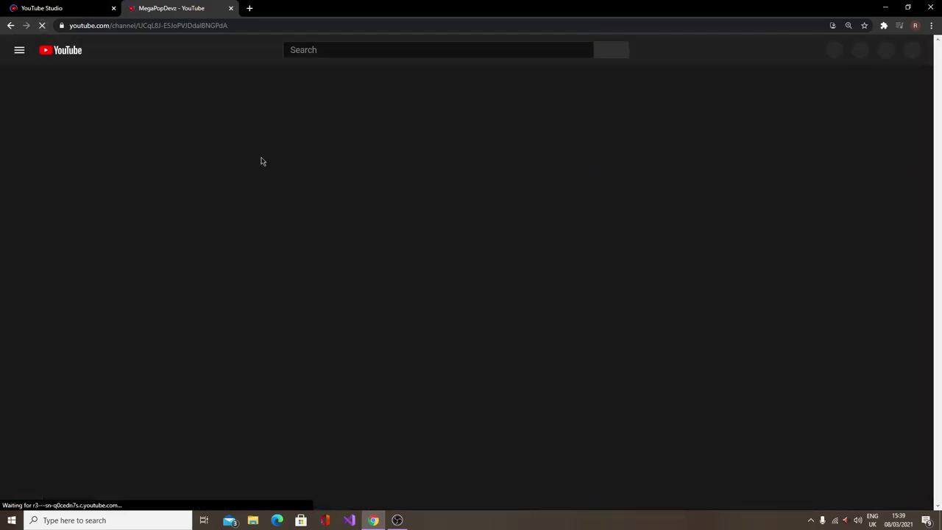
pyautogui.scroll(-2, 261, 161)
pyautogui.scroll(-2, 261, 164)
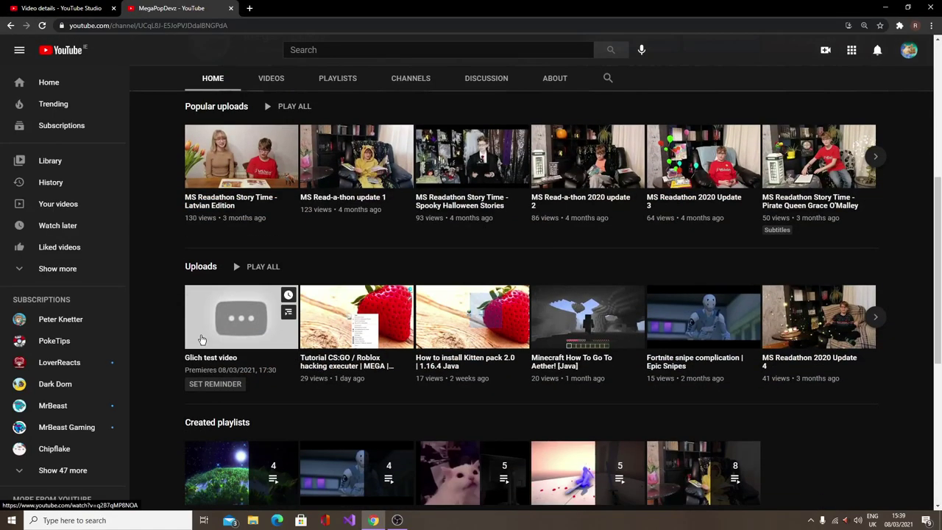
pyautogui.click(245, 333)
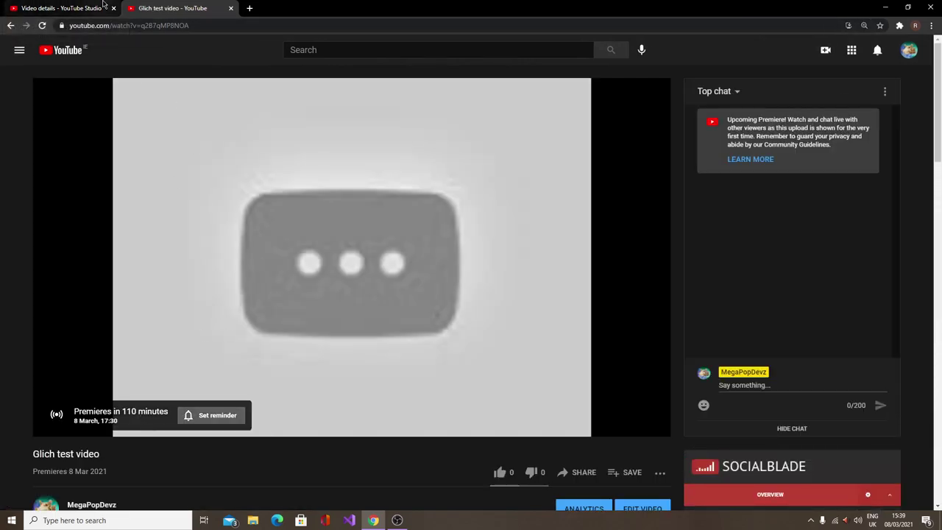
# Step: Return to the video's details in YouTube Studio and open its visibility settings
pyautogui.click(63, 8)
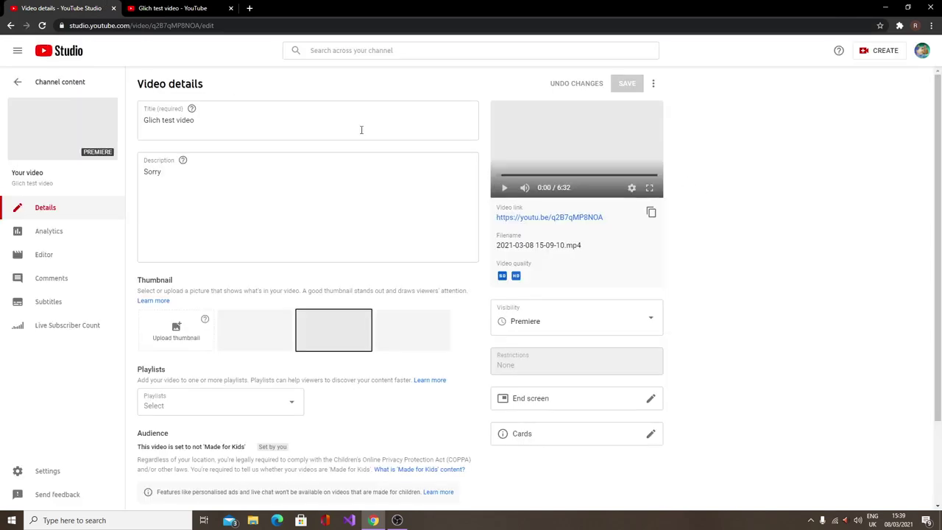
pyautogui.click(578, 327)
# Step: Try scheduling the video for 8 Mar 2021 at 15:30 with Premiere turned off and back on
pyautogui.click(622, 383)
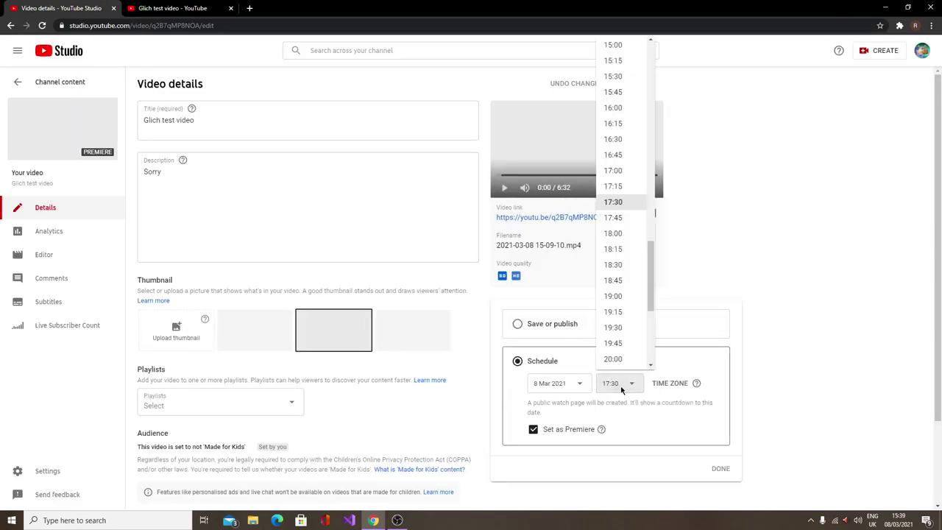
pyautogui.scroll(3, 623, 164)
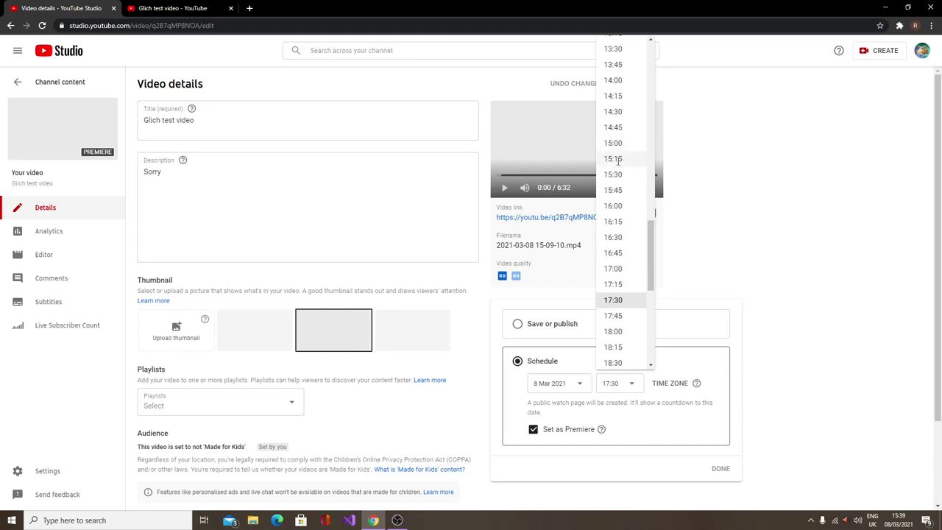
pyautogui.click(619, 175)
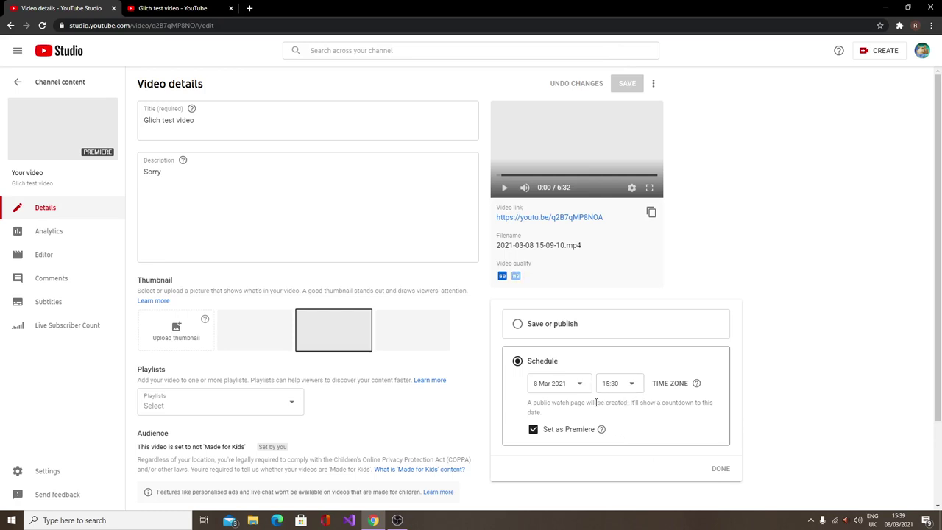
pyautogui.click(580, 434)
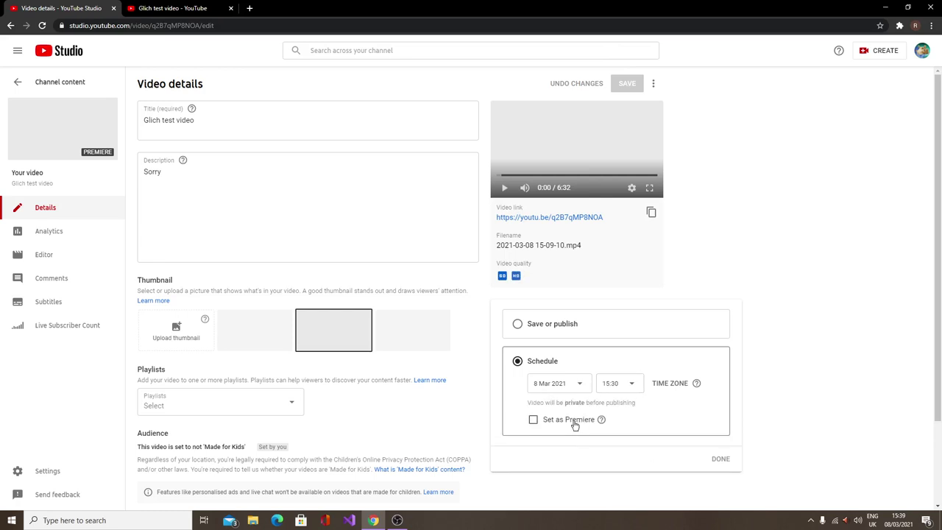
pyautogui.click(574, 426)
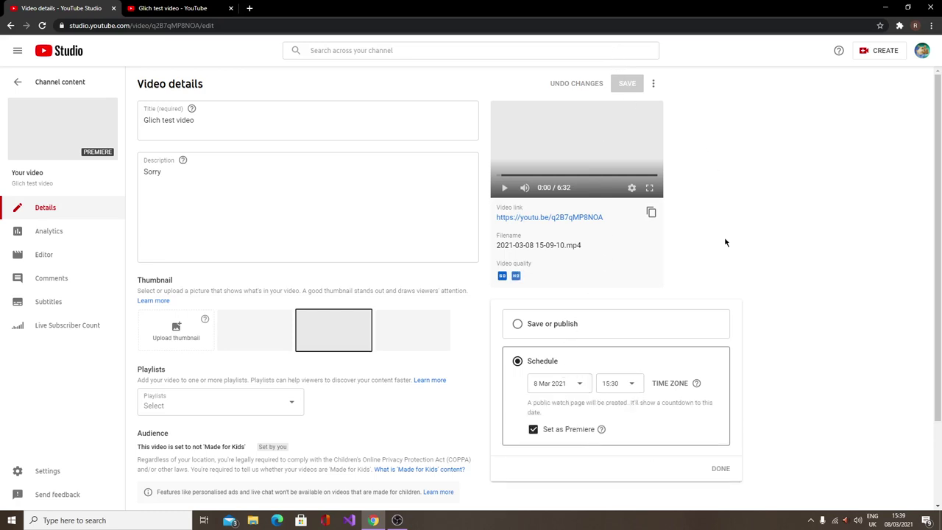
# Step: Try publishing the video publicly as an instant Premiere, leaving the visibility settings without confirming
pyautogui.click(691, 331)
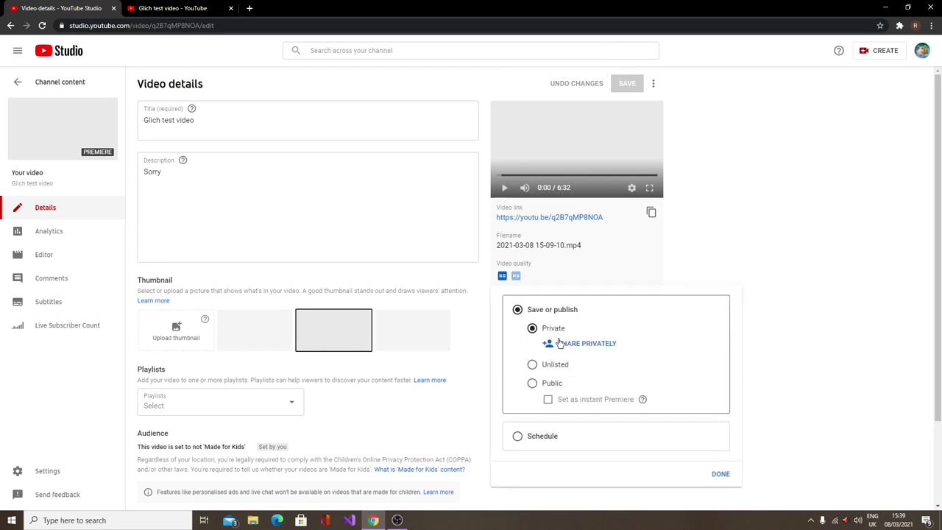
pyautogui.click(532, 381)
pyautogui.click(549, 396)
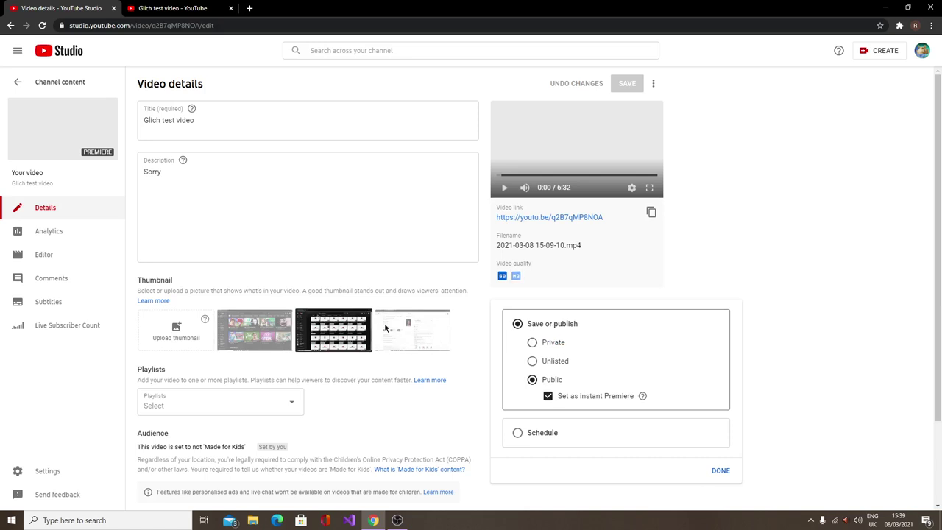
pyautogui.click(340, 327)
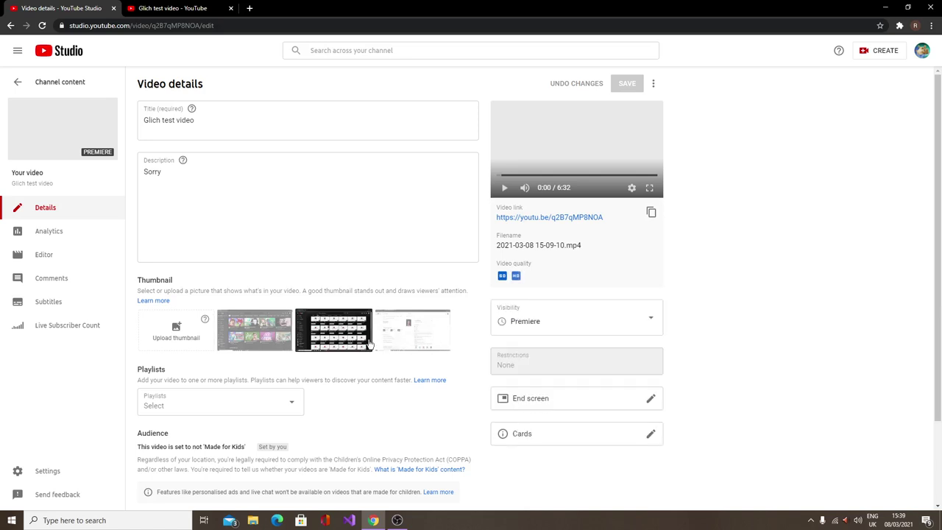
# Step: Reopen the visibility settings and try a scheduled time of 12:30 with the Premiere option turned off
pyautogui.click(552, 324)
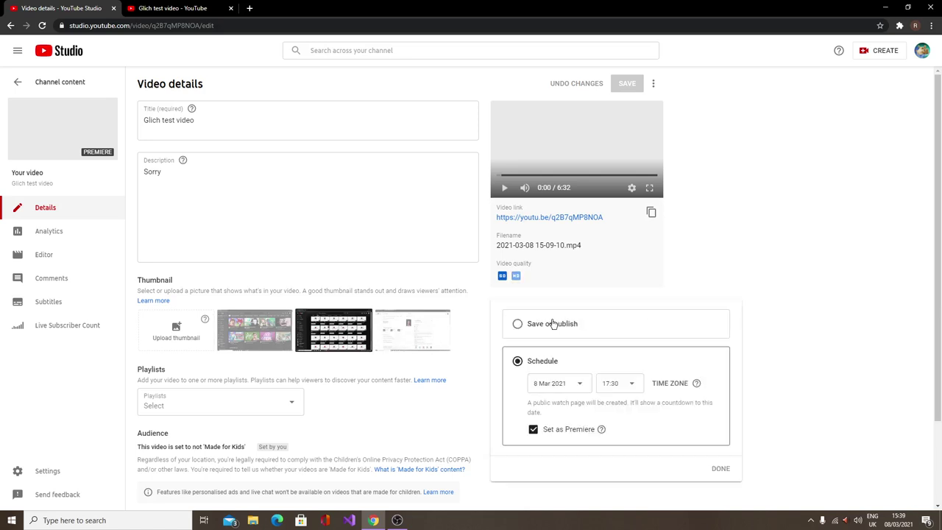
pyautogui.click(632, 382)
pyautogui.scroll(2, 639, 143)
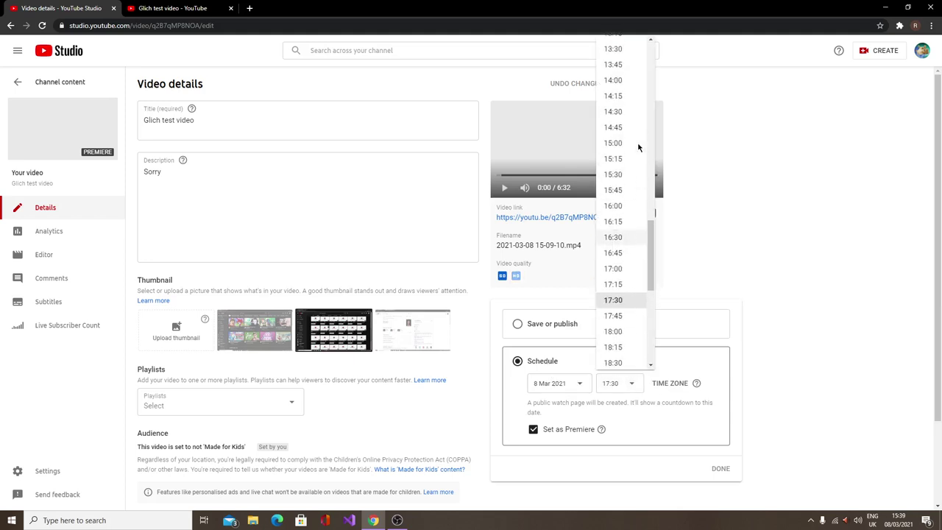
pyautogui.scroll(1, 619, 81)
pyautogui.click(619, 83)
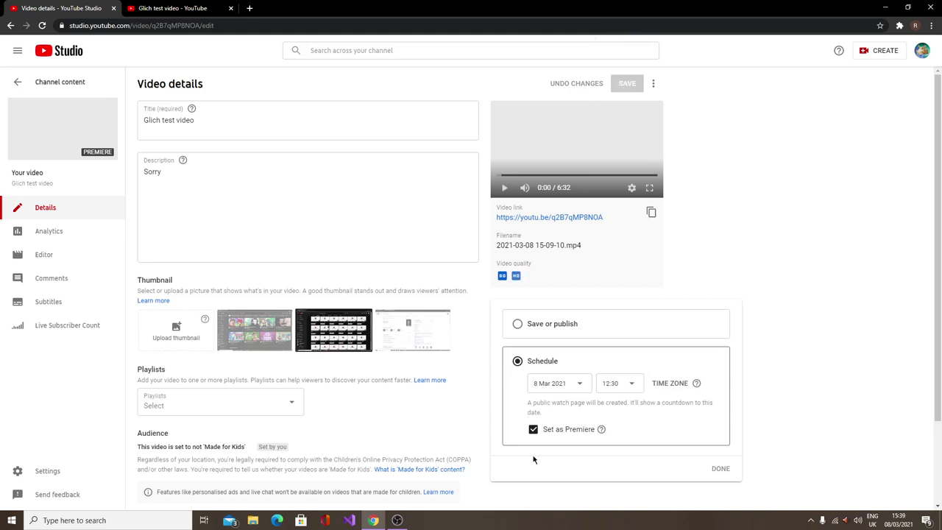
pyautogui.click(542, 429)
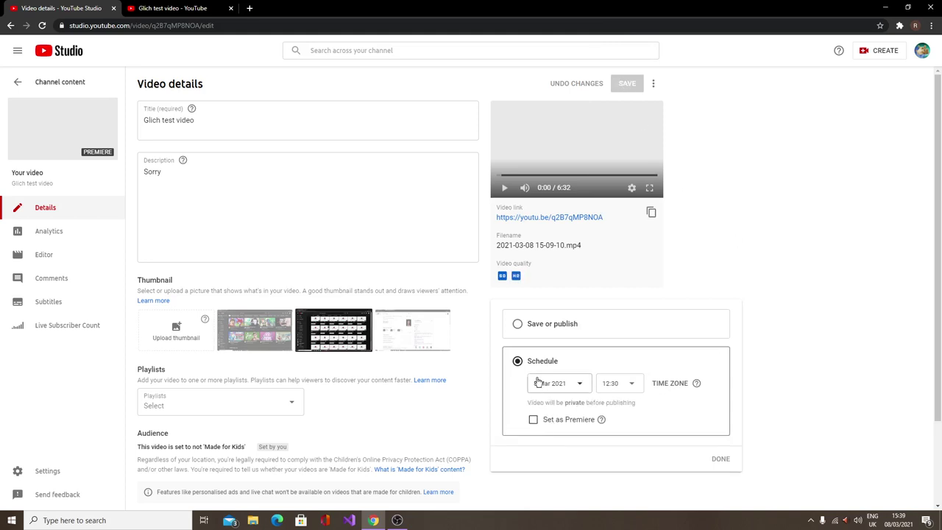
# Step: Set the video's visibility to Public as an instant Premiere and save the video details
pyautogui.click(541, 324)
pyautogui.click(548, 386)
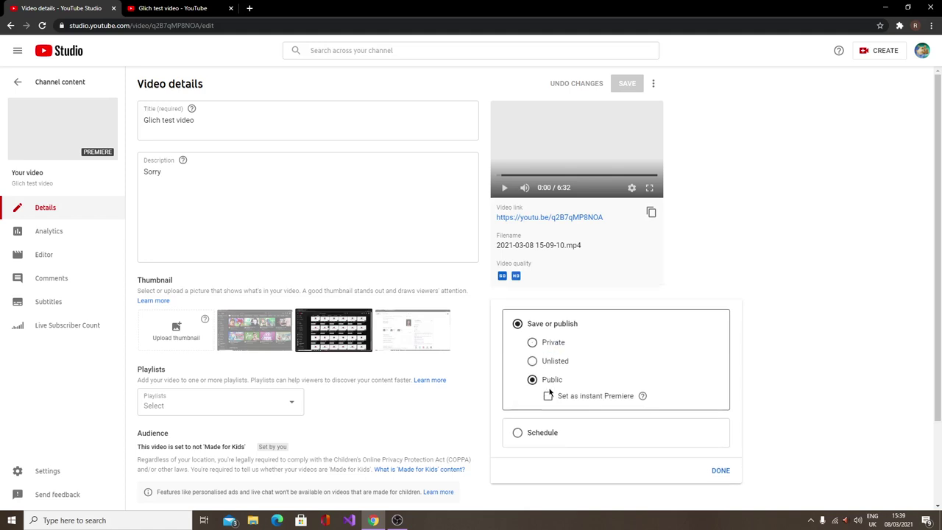
pyautogui.click(549, 397)
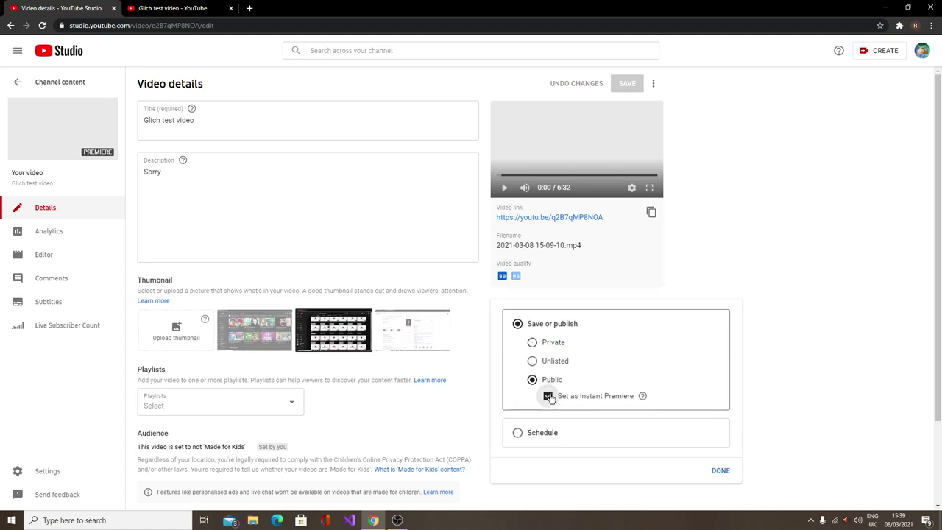
pyautogui.click(730, 469)
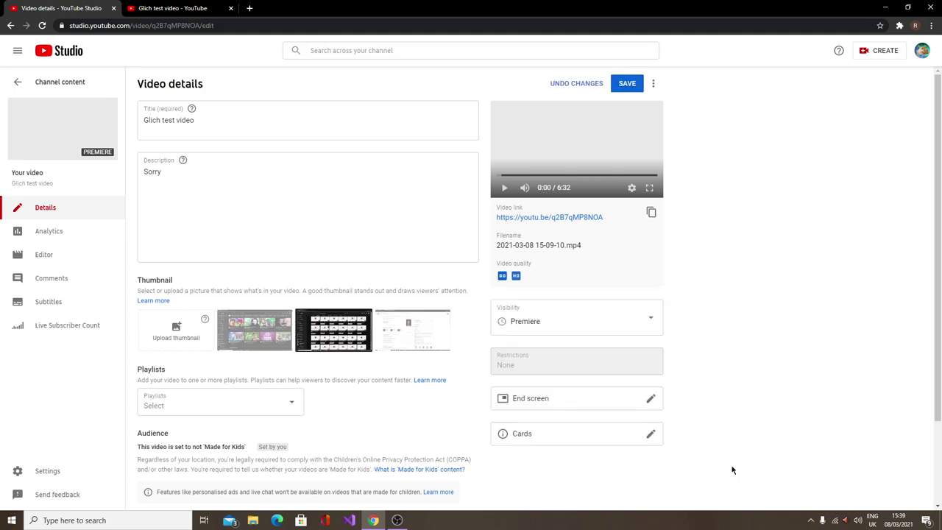
pyautogui.click(598, 308)
pyautogui.click(626, 93)
pyautogui.click(626, 94)
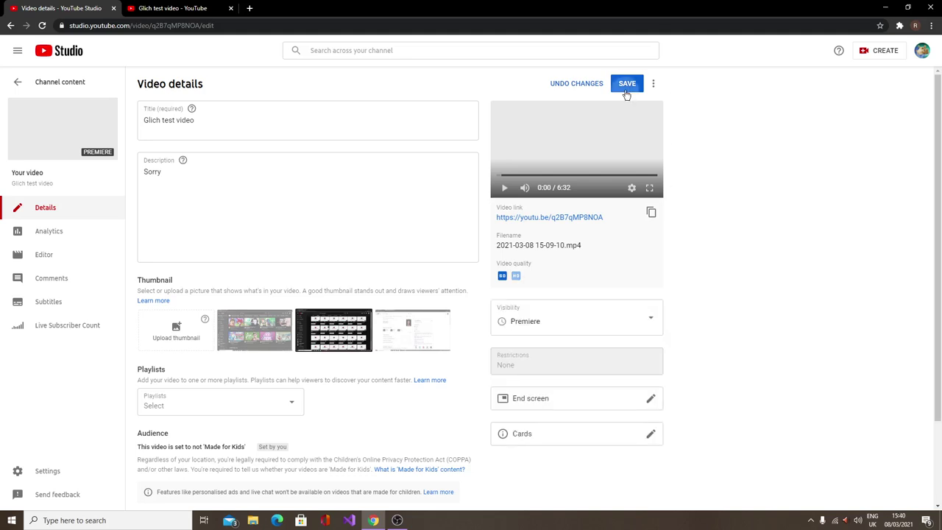
# Step: Close the YouTube Studio page and reload the test video's watch page
pyautogui.click(153, 8)
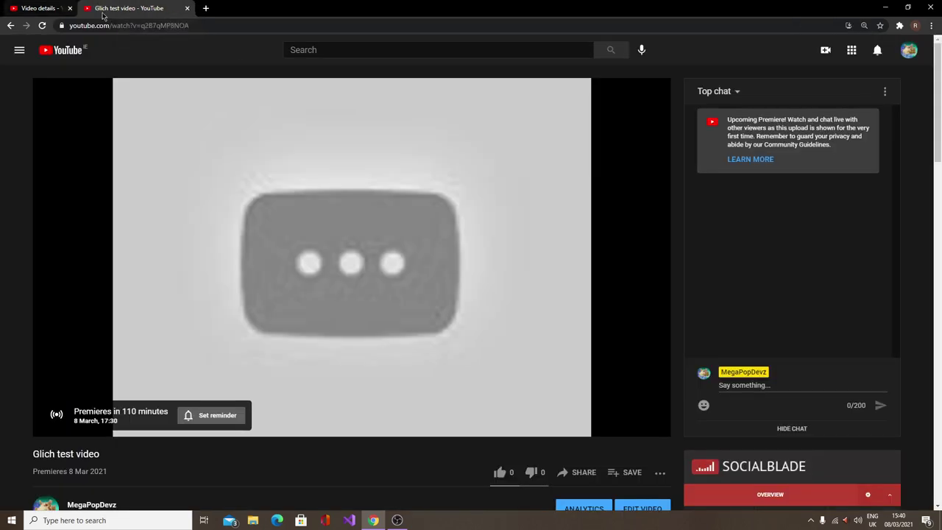
pyautogui.middleClick(55, 9)
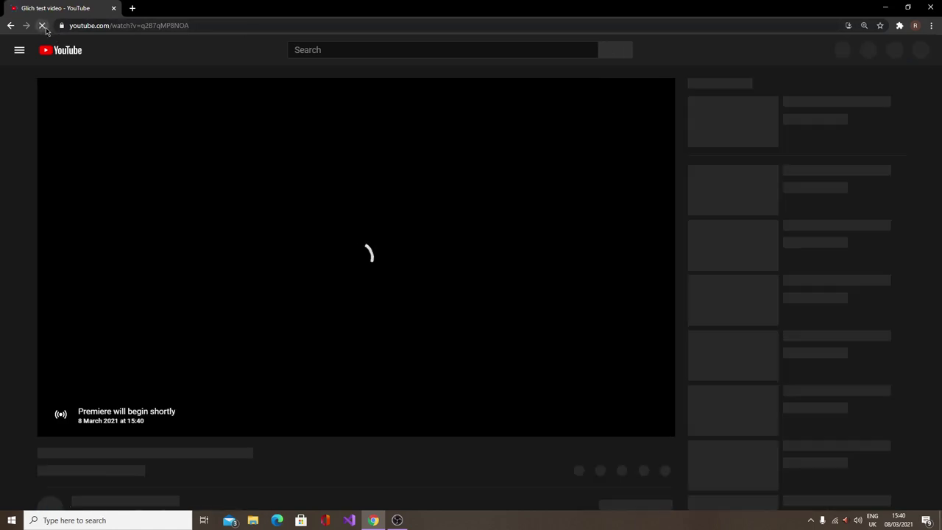
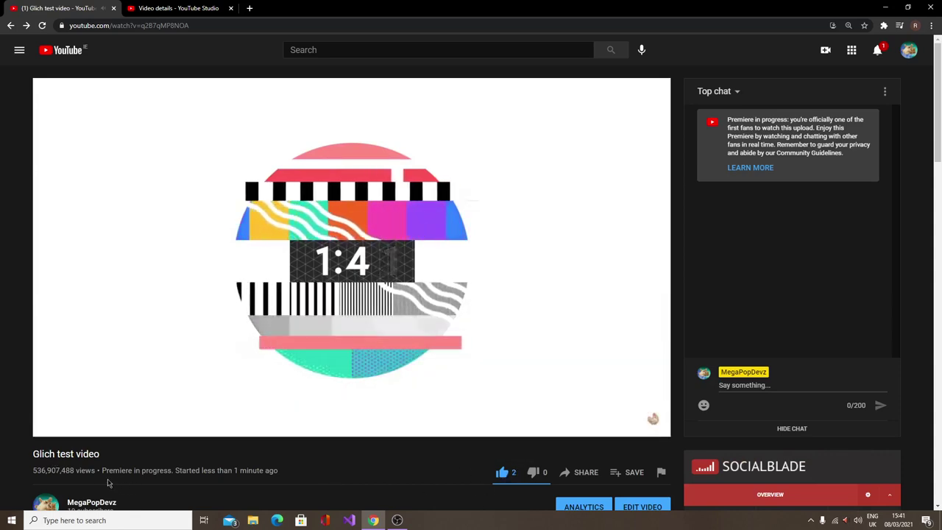
# Step: Highlight the view count under the premiering test video and look over the area below the player
pyautogui.moveTo(94, 471); pyautogui.dragTo(33, 471)
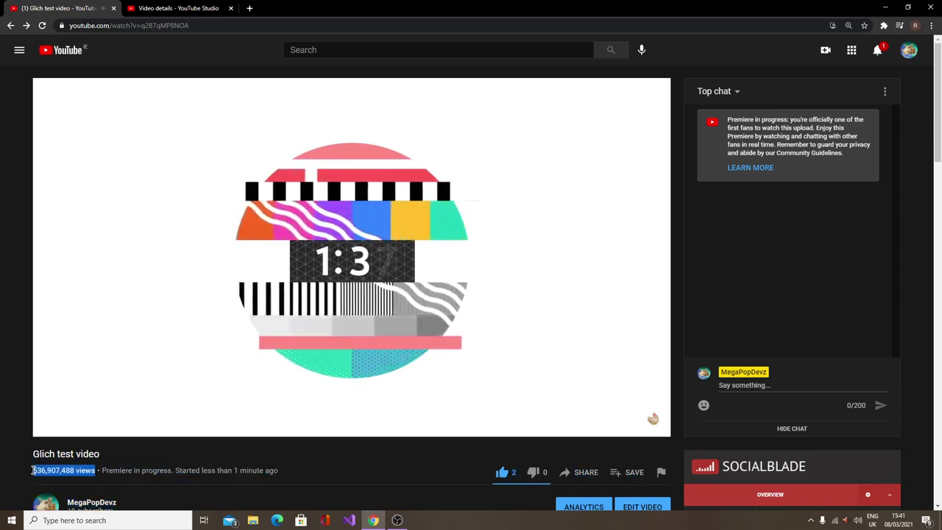
pyautogui.click(244, 480)
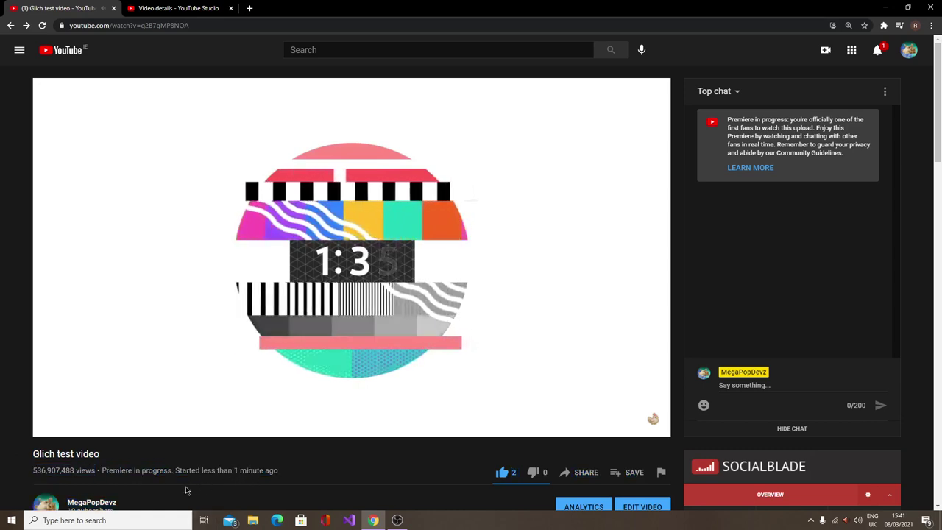
pyautogui.scroll(-2, 220, 475)
pyautogui.scroll(2, 280, 449)
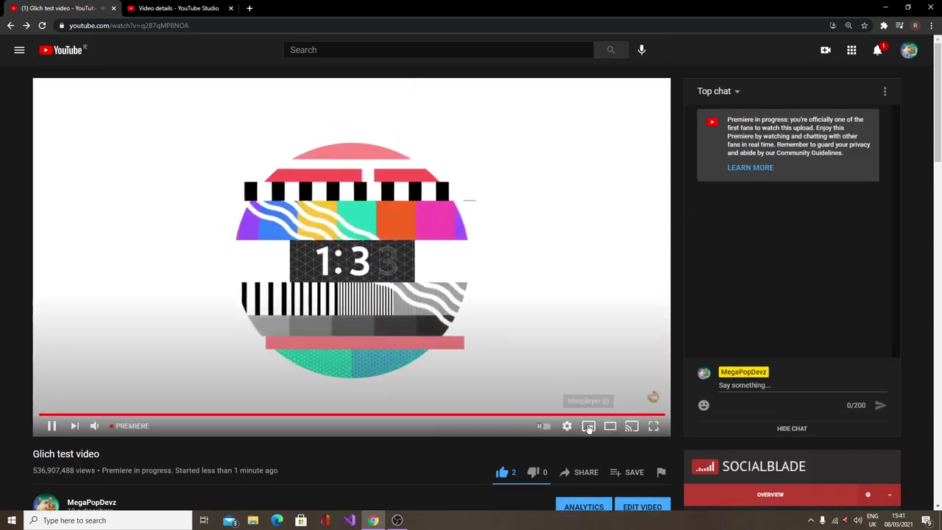
# Step: Send the message "Hello my dudes" in the Premiere's live chat
pyautogui.click(786, 386)
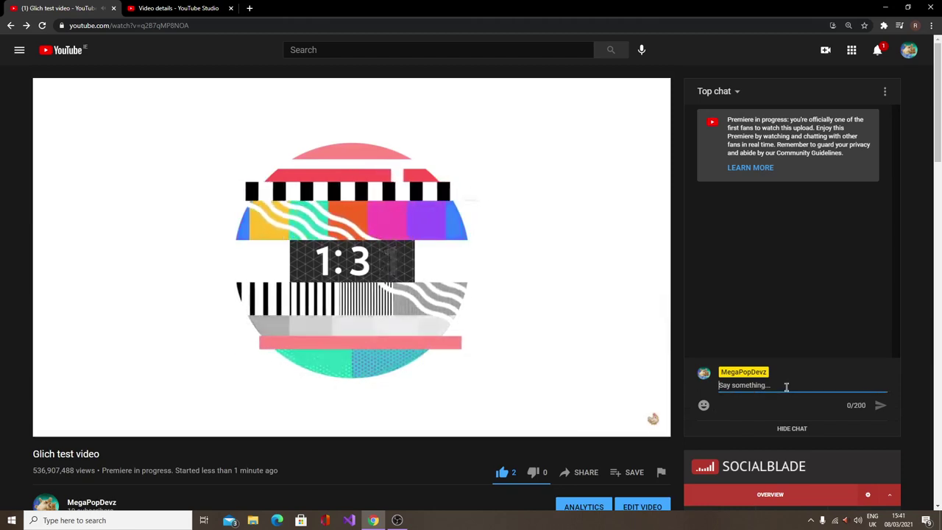
pyautogui.write('Hello ')
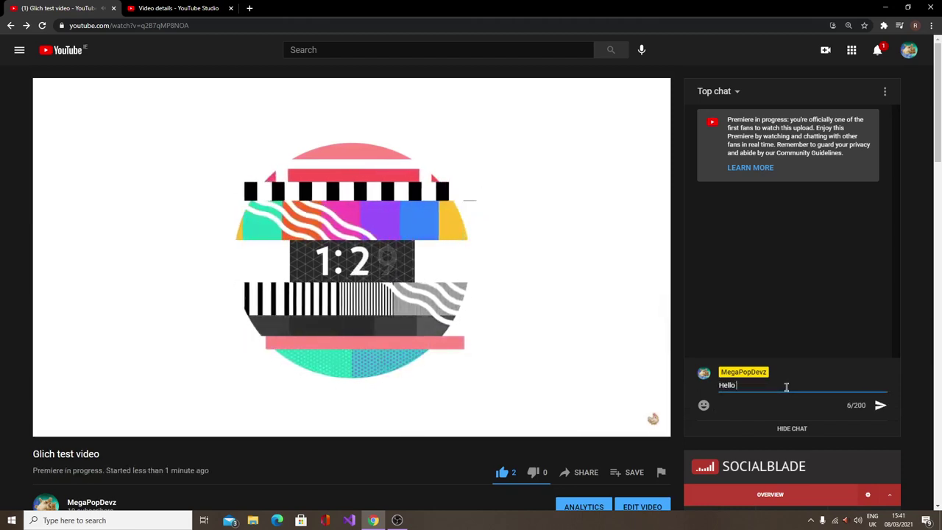
pyautogui.write('my ')
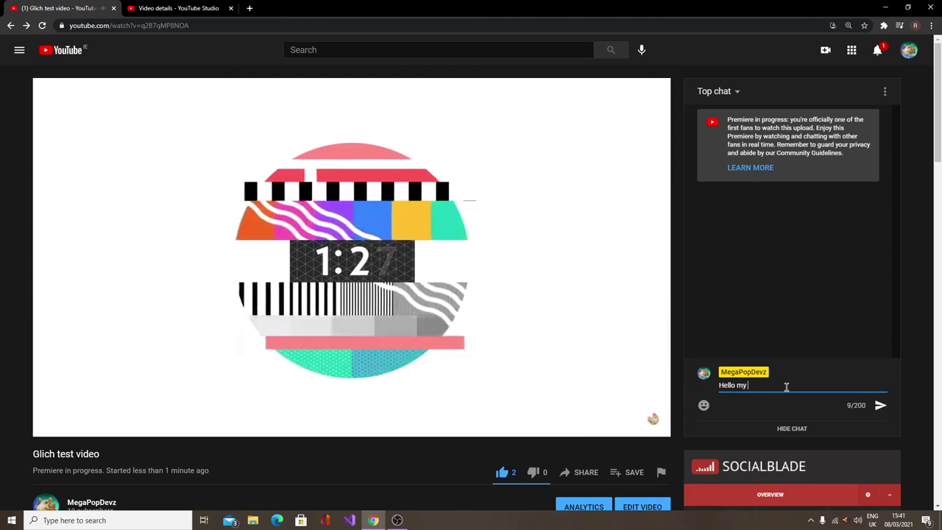
pyautogui.write('dudes')
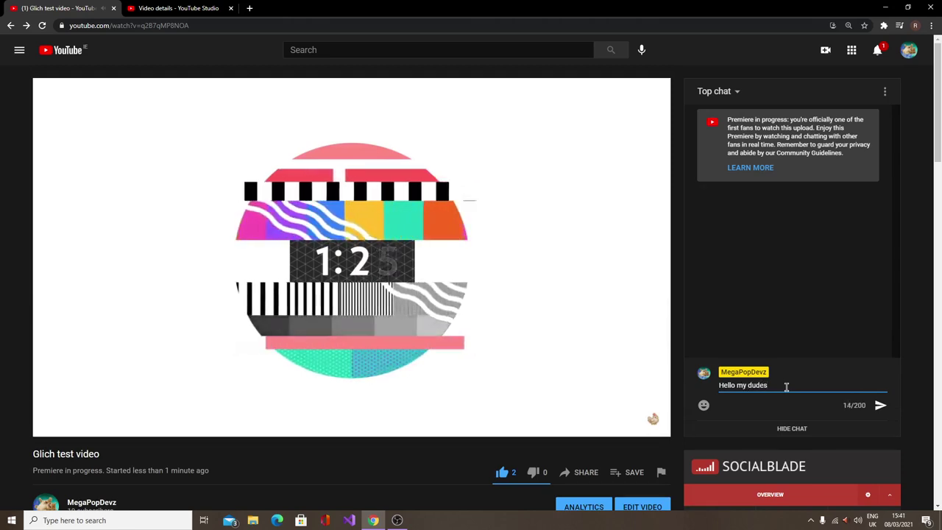
pyautogui.press('Return')
# Step: Switch to the video's details in YouTube Studio and replace its title with "2021 vision exposed"
pyautogui.click(177, 8)
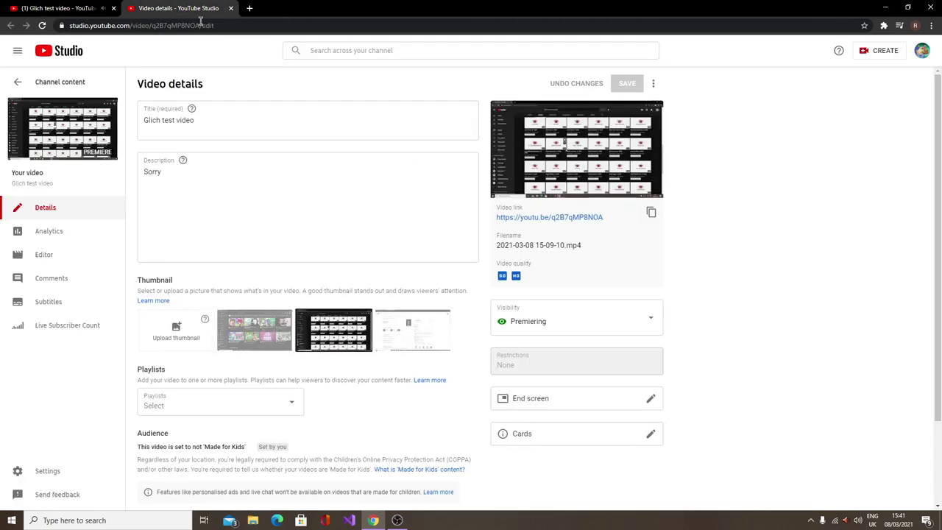
pyautogui.tripleClick(224, 119)
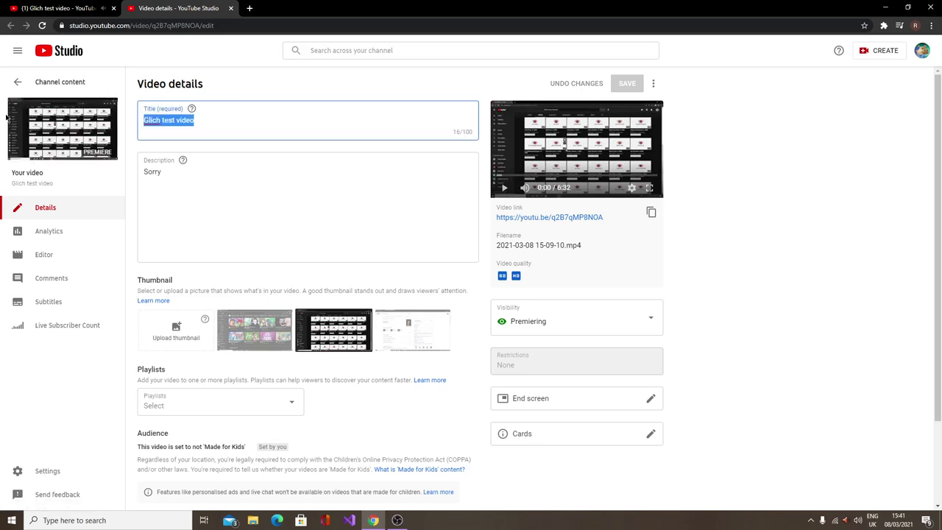
pyautogui.press('BackSpace')
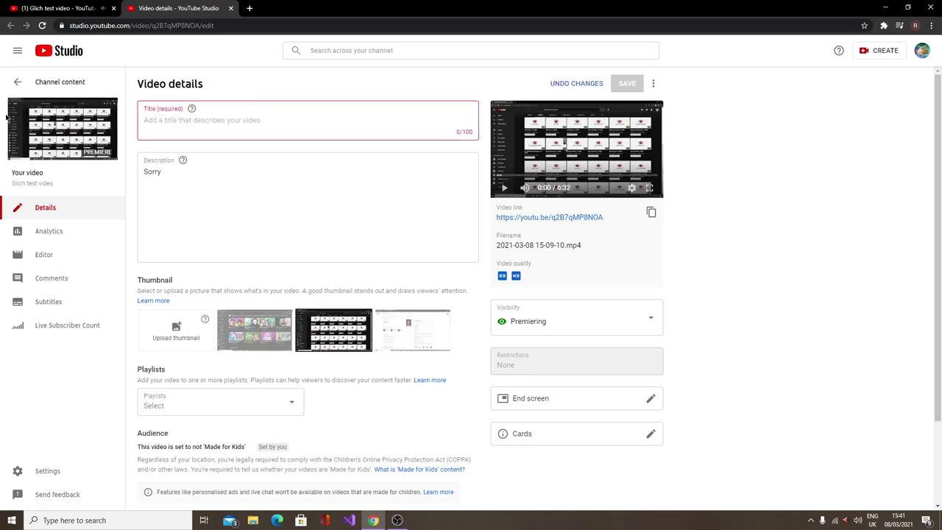
pyautogui.write('1')
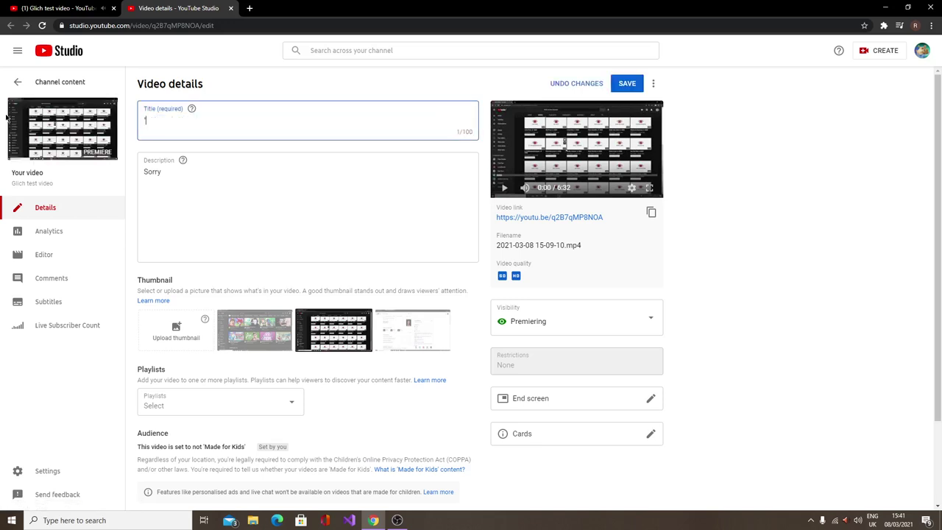
pyautogui.press('BackSpace')
pyautogui.write('2021 vision exposed')
# Step: Replace the video's description with "Happy international womens day"
pyautogui.click(172, 202)
pyautogui.hotkey('ctrl', 'a')
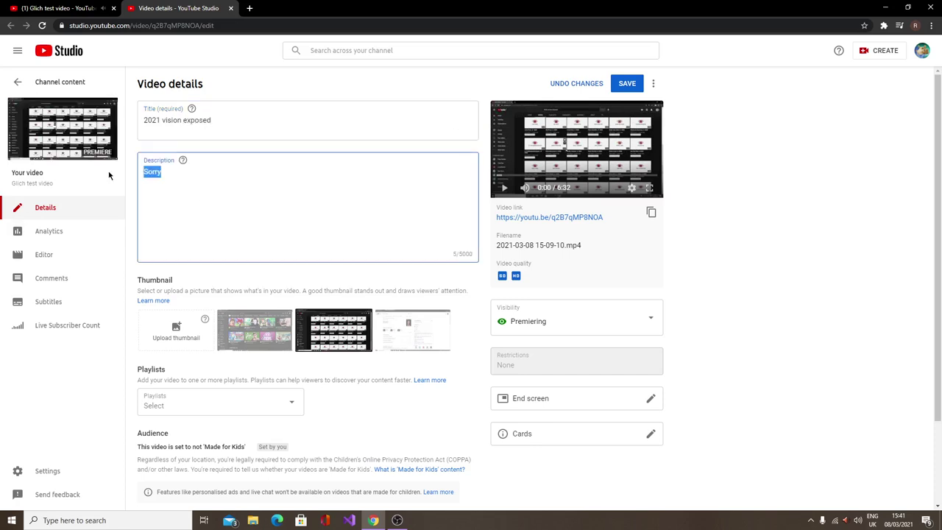
pyautogui.write('h')
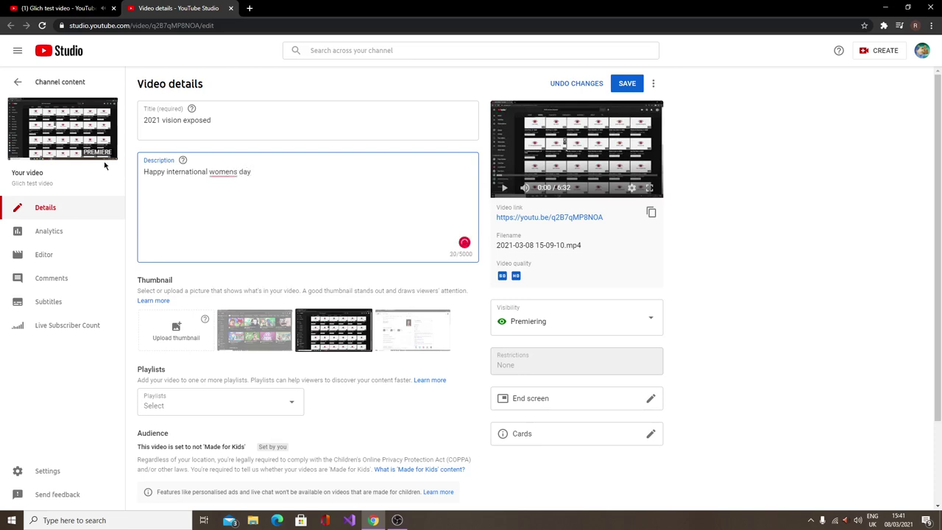
pyautogui.click(229, 186)
pyautogui.write('~')
pyautogui.click(2, 5)
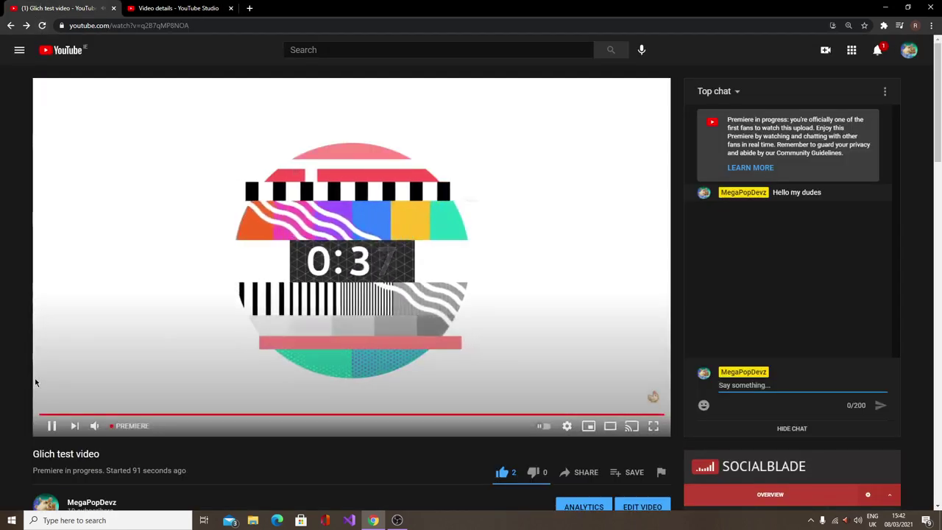
pyautogui.click(44, 26)
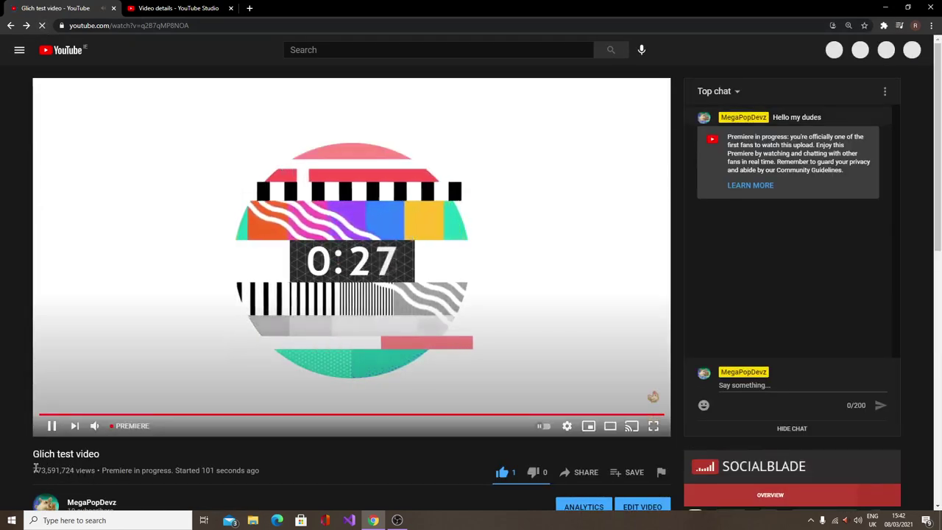
pyautogui.moveTo(74, 471)
pyautogui.mouseDown()
pyautogui.moveTo(13, 473)
pyautogui.moveTo(77, 472)
pyautogui.moveTo(74, 480)
pyautogui.mouseUp()
pyautogui.click(2, 466)
pyautogui.scroll(-3, 358, 425)
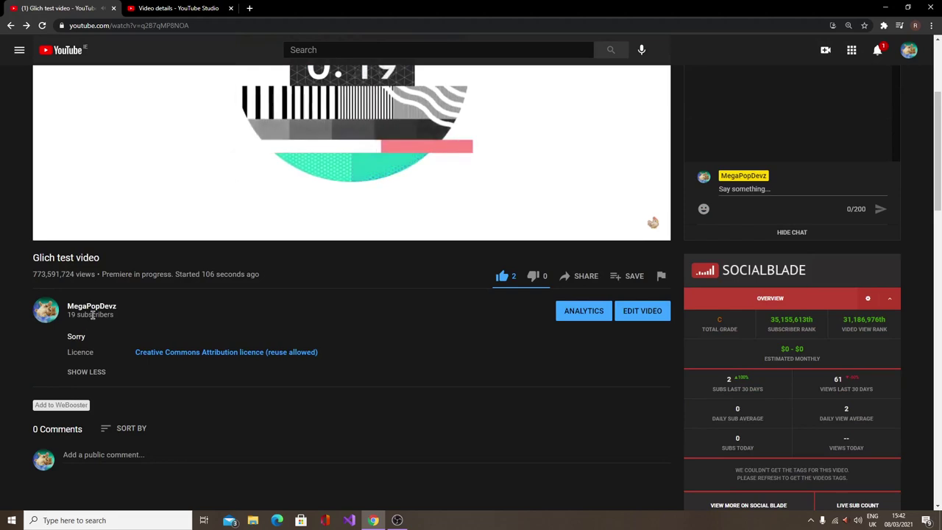
pyautogui.click(42, 25)
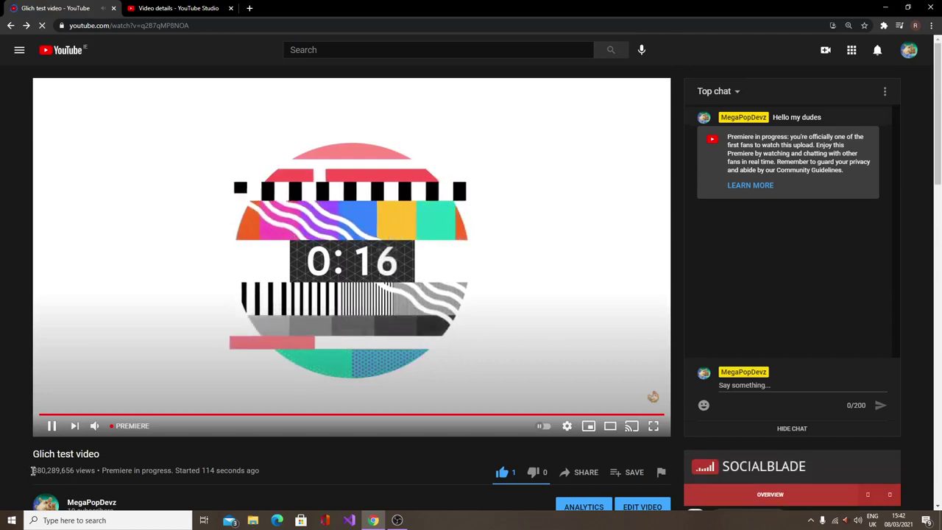
pyautogui.moveTo(34, 471); pyautogui.dragTo(63, 471)
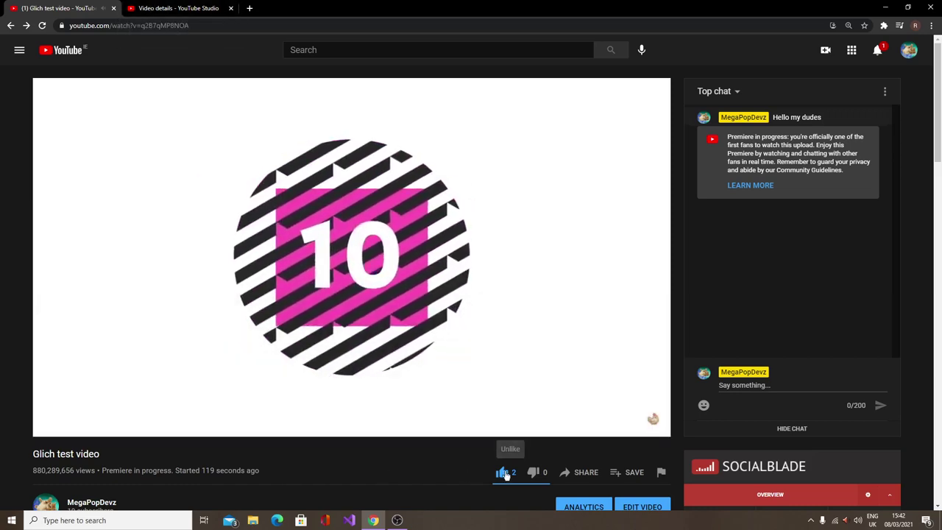
pyautogui.scroll(-1, 337, 442)
pyautogui.scroll(-2, 337, 442)
pyautogui.scroll(2, 139, 346)
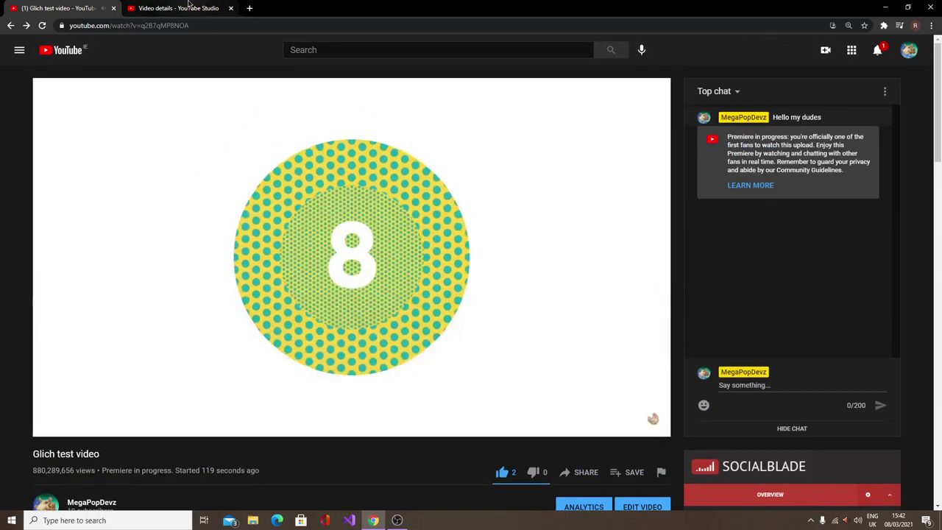
# Step: Compare the edited details in YouTube Studio with the watch page, and pause and resume the Premiere
pyautogui.click(179, 8)
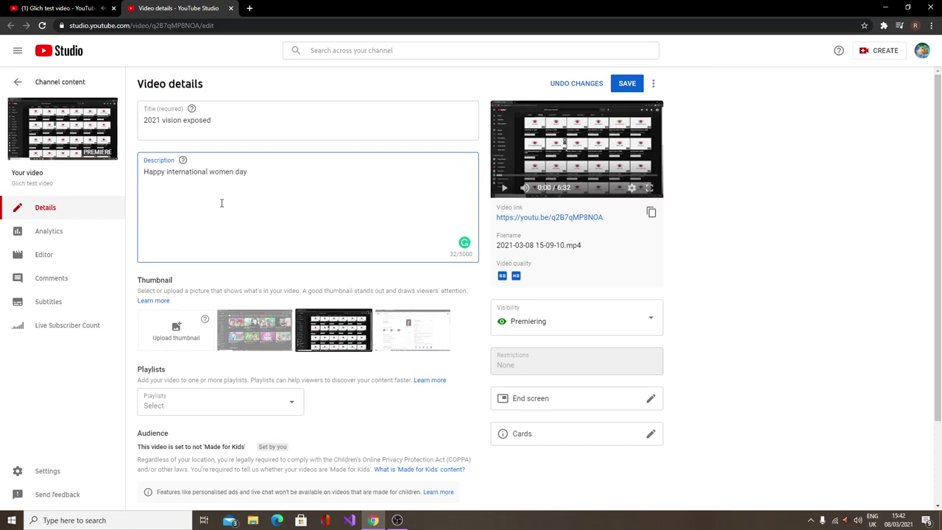
pyautogui.click(6, 7)
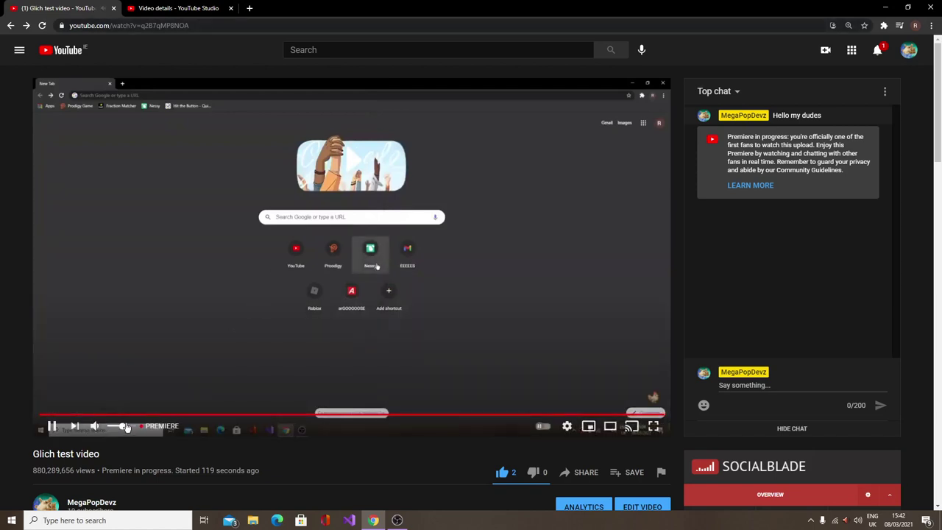
pyautogui.click(157, 6)
pyautogui.click(59, 8)
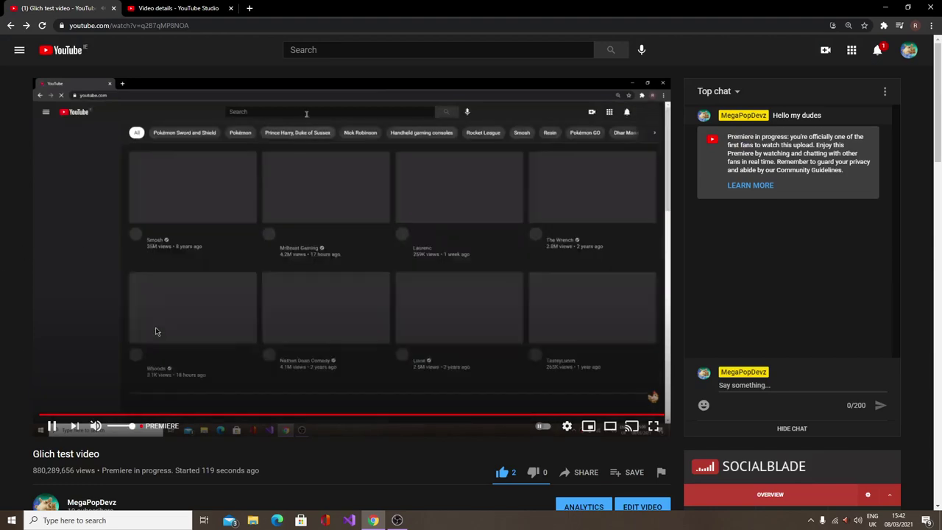
pyautogui.click(157, 7)
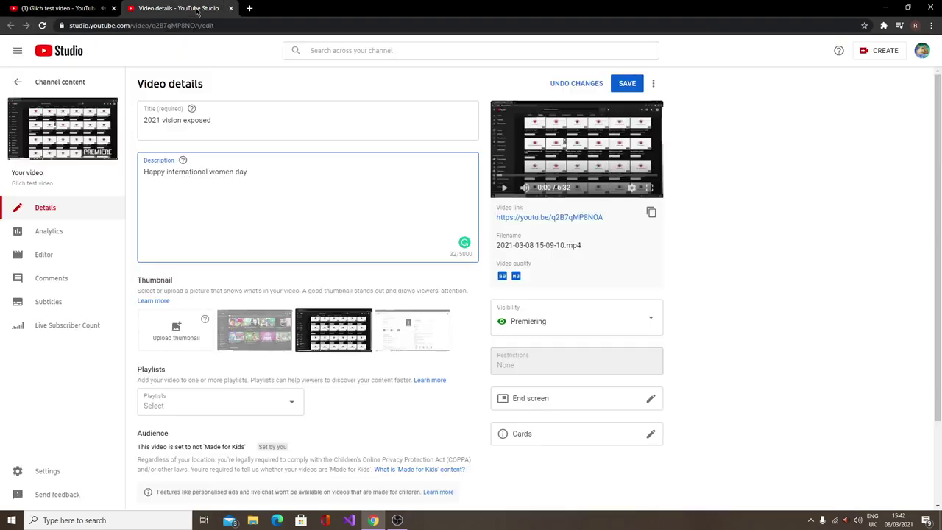
pyautogui.click(74, 8)
pyautogui.click(165, 7)
pyautogui.click(77, 6)
pyautogui.click(155, 190)
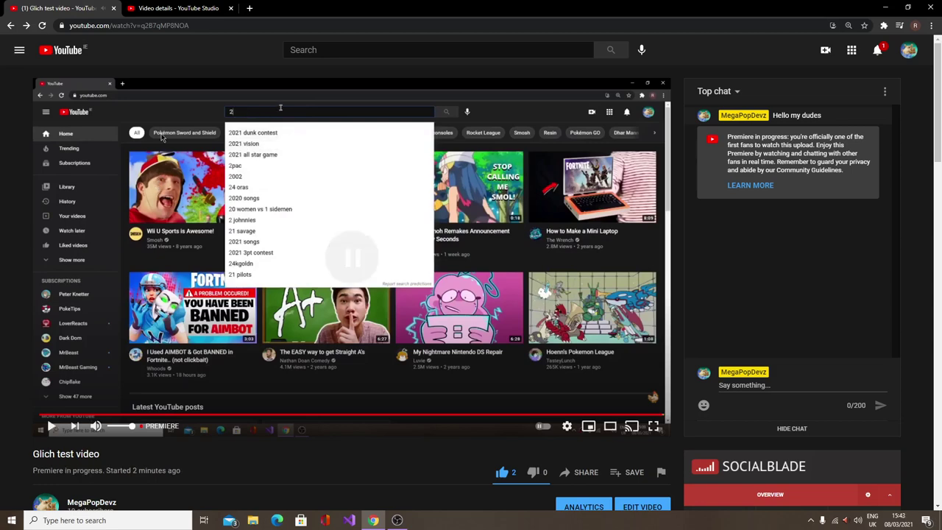
pyautogui.click(198, 343)
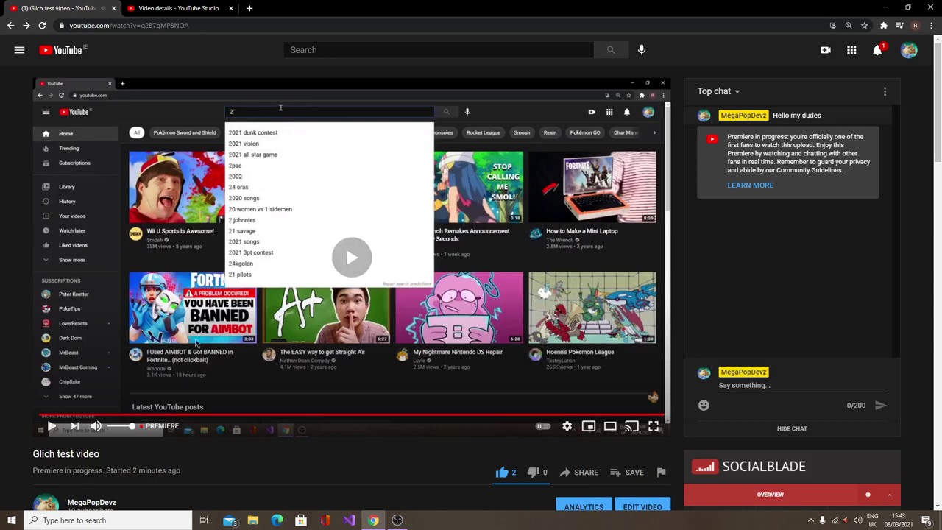
# Step: Add the line "Hello I am stopping this weird channel" to the video's description in YouTube Studio and save the changes
pyautogui.click(142, 6)
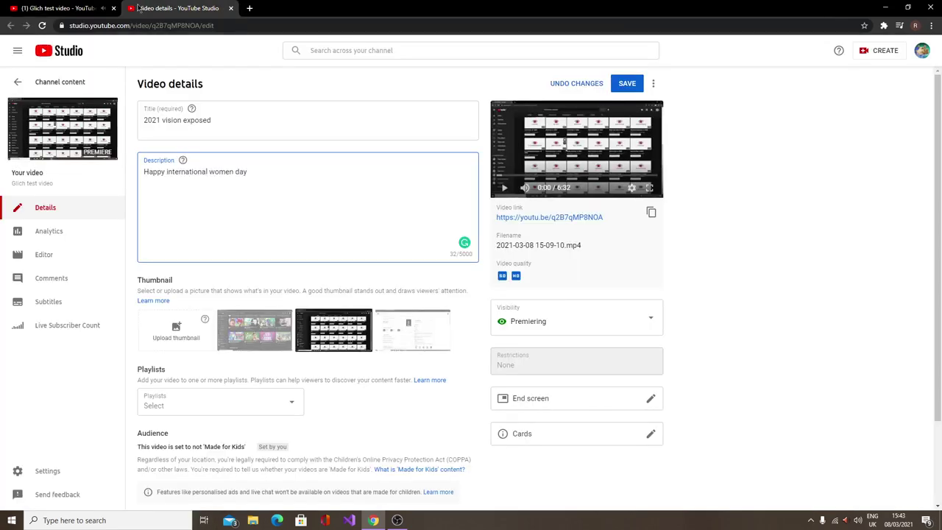
pyautogui.click(58, 7)
pyautogui.click(140, 7)
pyautogui.write('ello i am stopping this weird')
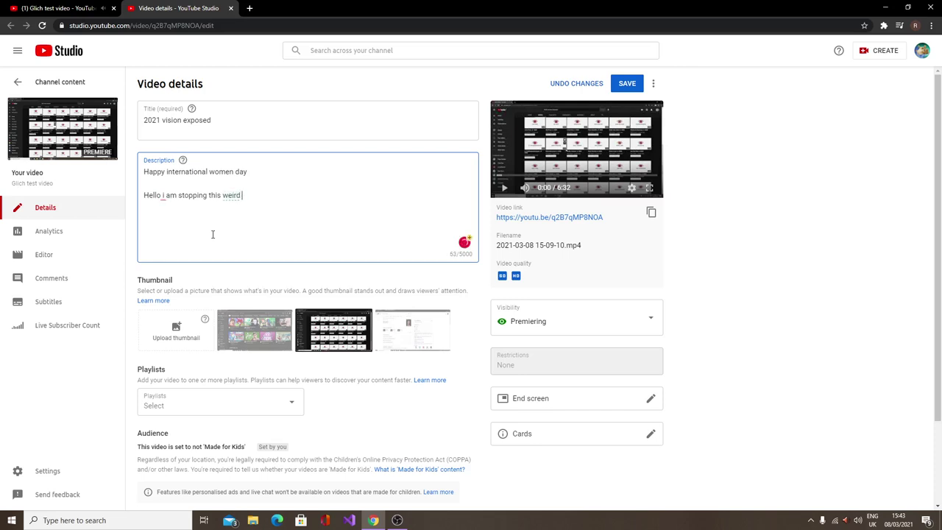
pyautogui.write('channel')
pyautogui.moveTo(170, 190)
pyautogui.click(178, 207)
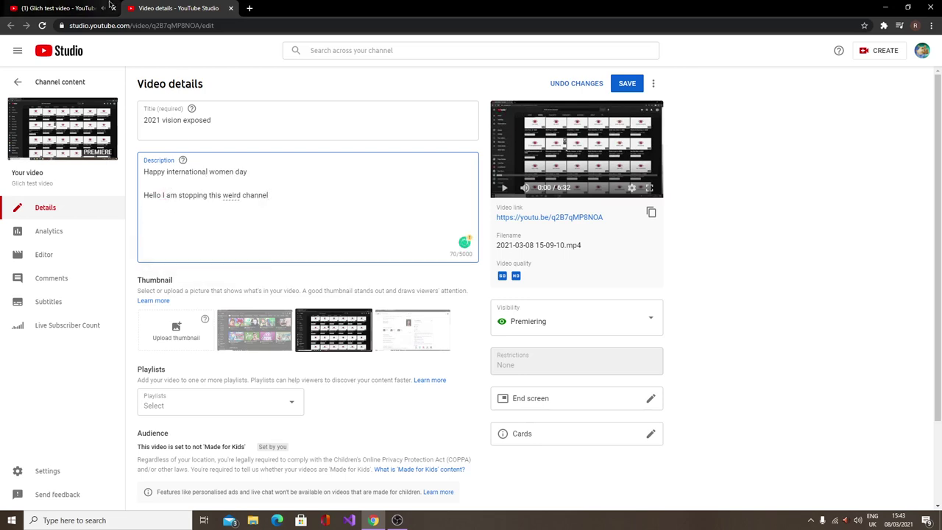
pyautogui.click(624, 83)
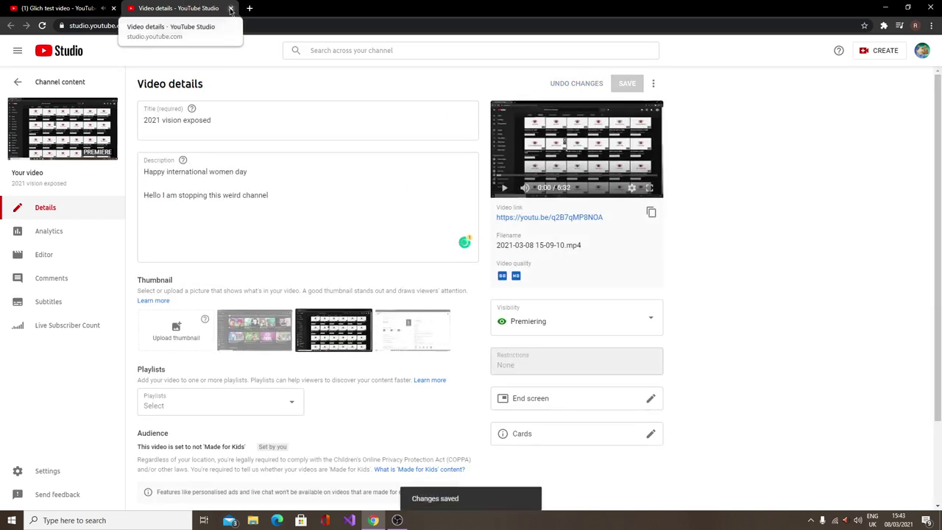
# Step: Close the YouTube Studio details page and look over the Premiere's description and comments on the watch page
pyautogui.click(59, 8)
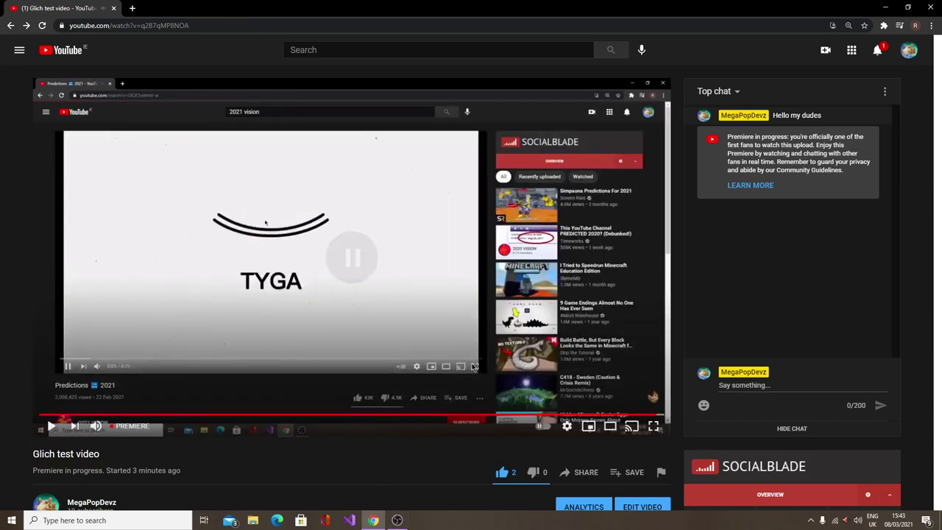
pyautogui.scroll(-3, 654, 426)
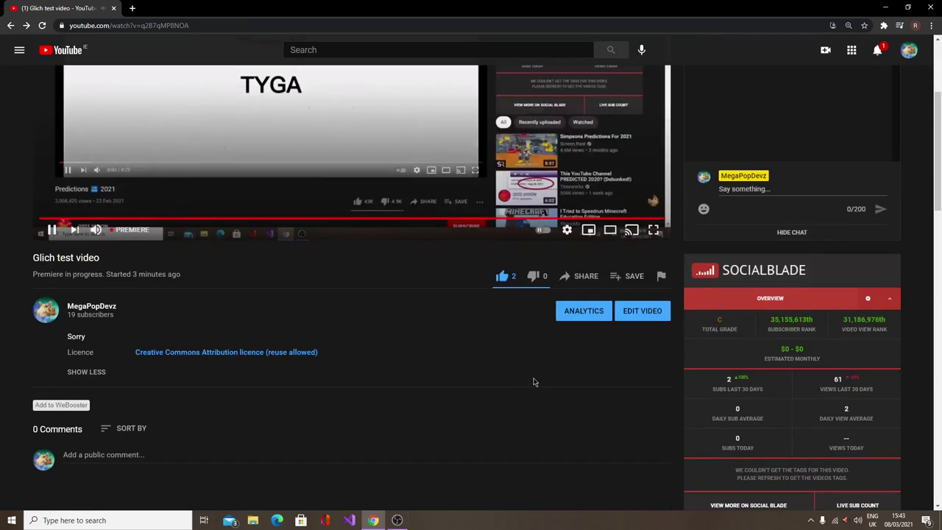
pyautogui.scroll(-2, 315, 436)
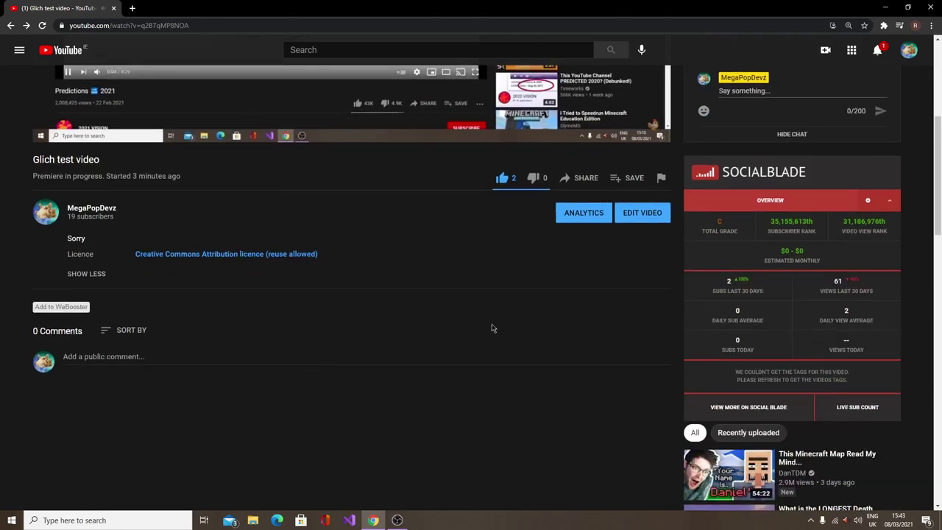
pyautogui.scroll(5, 399, 389)
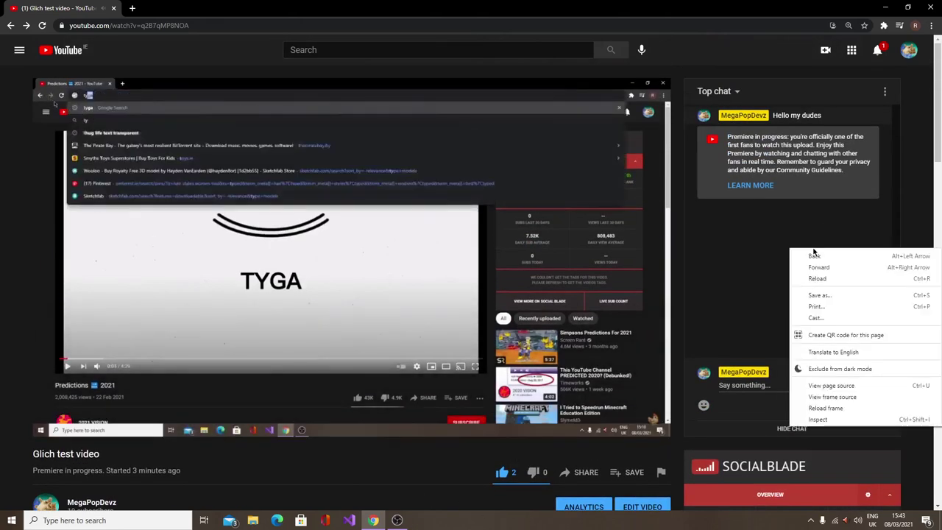
# Step: Open the YouTube notifications list to look for the Premiere's announcement
pyautogui.rightClick(789, 250)
pyautogui.click(879, 47)
pyautogui.click(878, 49)
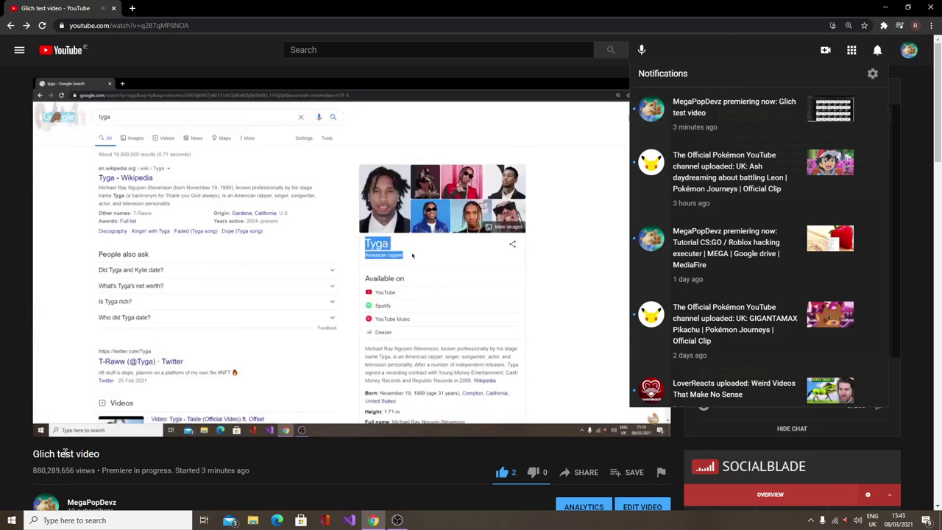
# Step: Reload the watch page and check the updated title, view count and full description, collapsing the description again
pyautogui.click(42, 26)
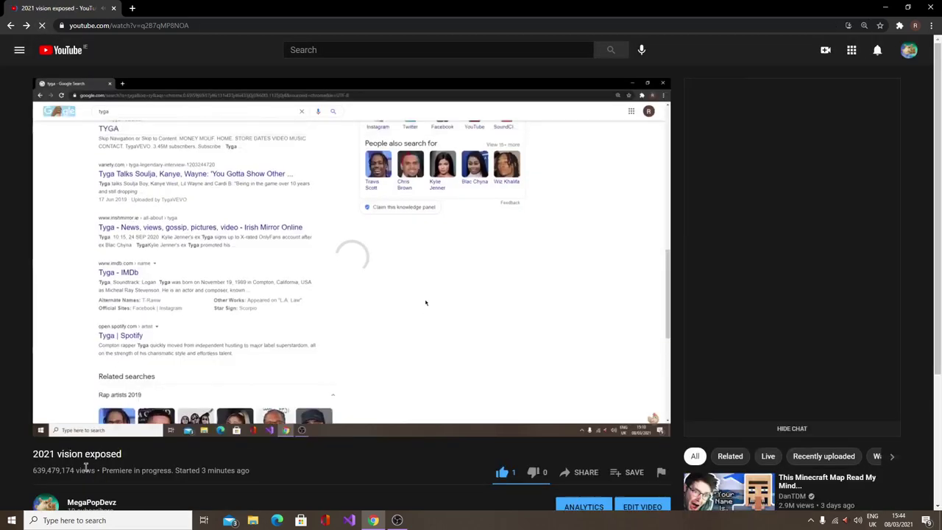
pyautogui.scroll(-2, 86, 468)
pyautogui.click(81, 445)
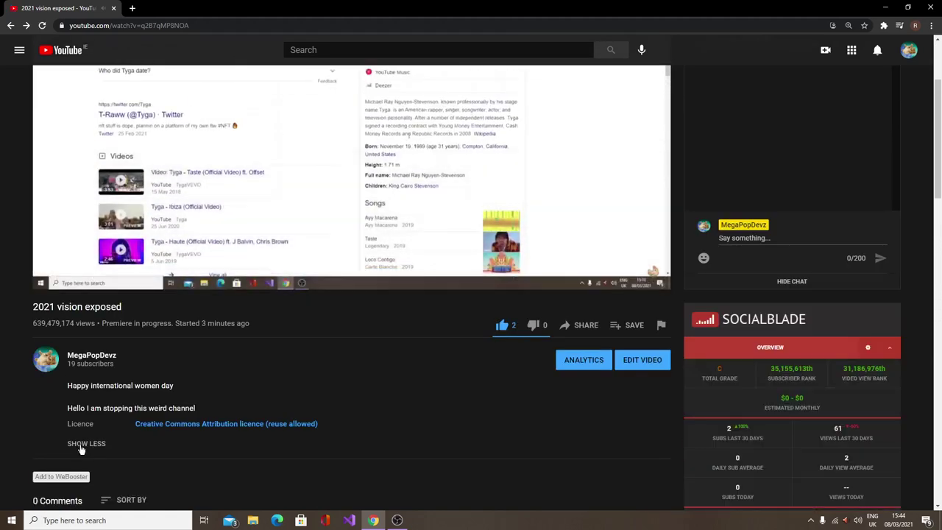
pyautogui.click(81, 445)
pyautogui.scroll(-2, 393, 339)
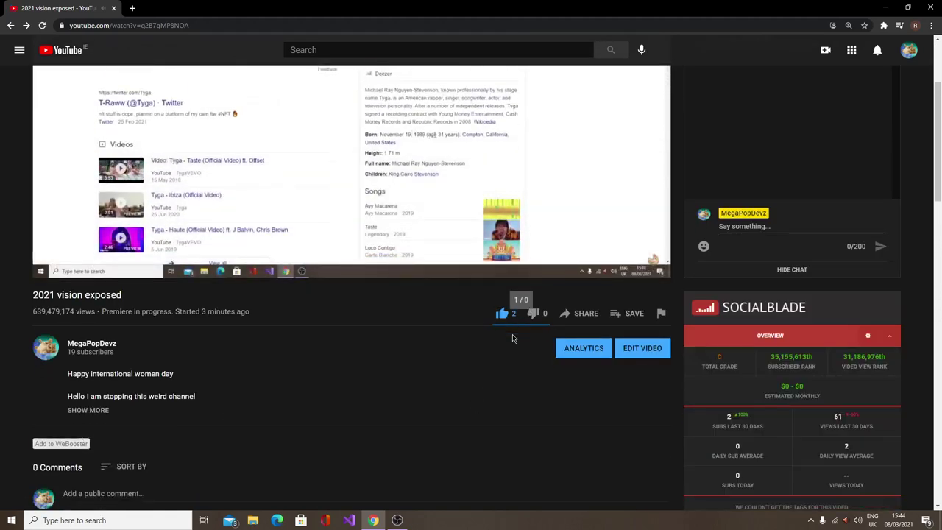
pyautogui.scroll(4, 252, 303)
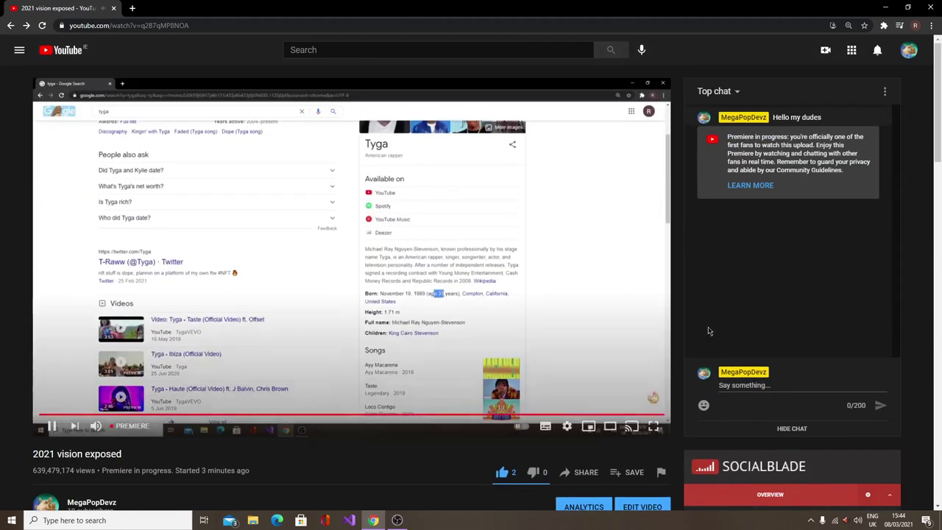
# Step: Open the channel's full Social Blade statistics from the overview beside the video
pyautogui.scroll(-1, 797, 423)
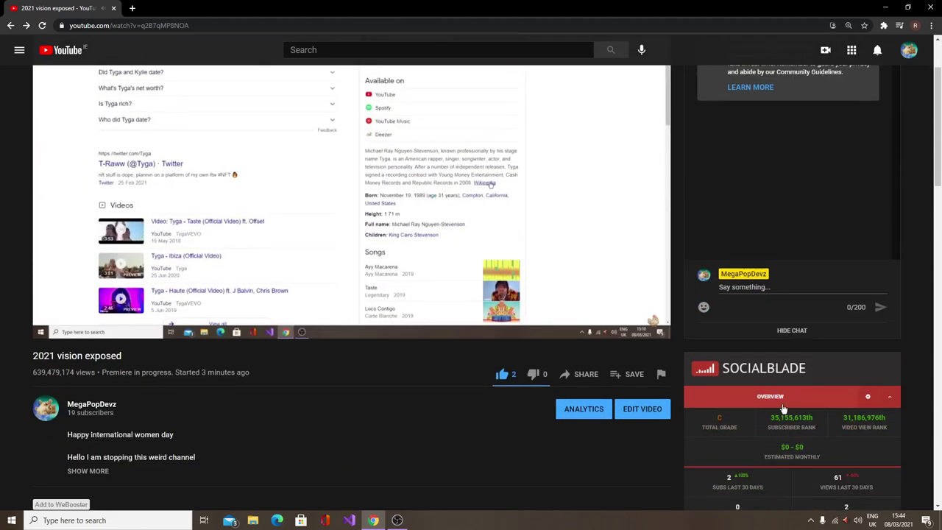
pyautogui.scroll(-2, 784, 408)
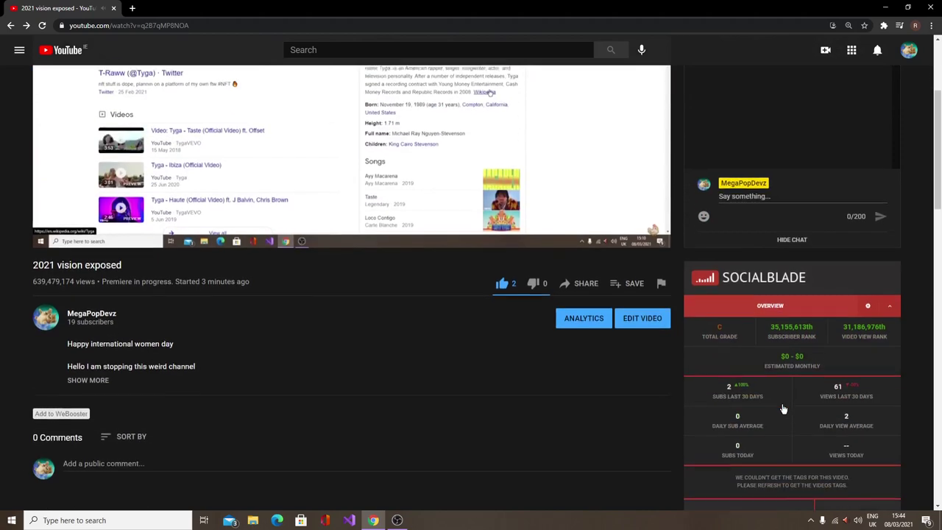
pyautogui.click(769, 460)
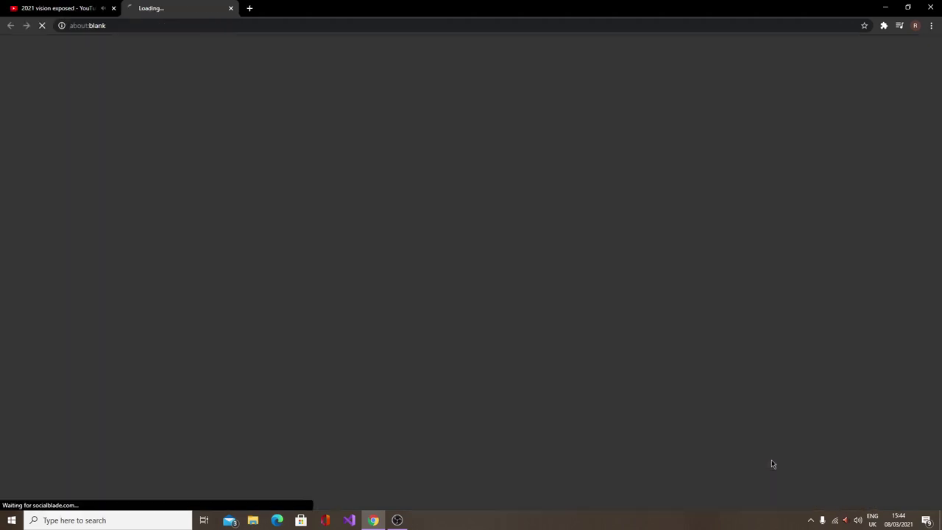
# Step: Return to the watch page and collapse the Social Blade overview
pyautogui.click(55, 8)
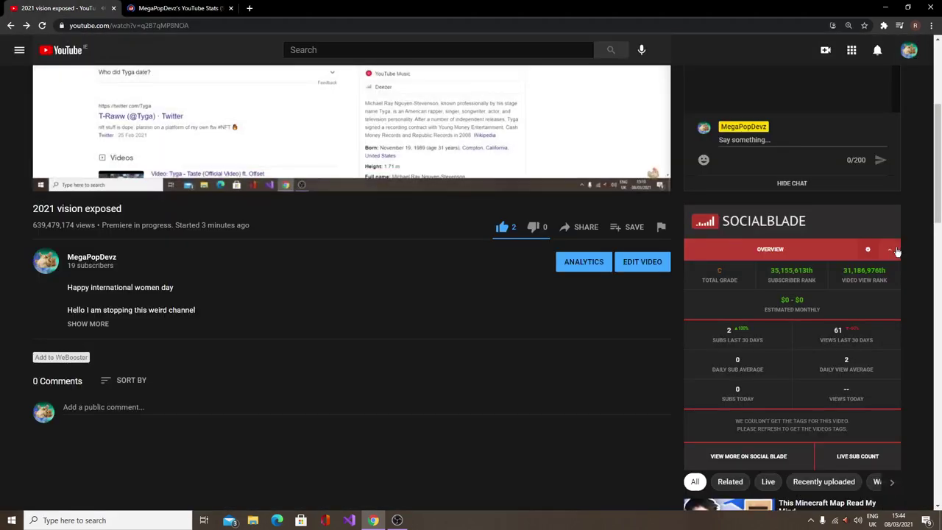
pyautogui.click(896, 250)
pyautogui.scroll(3, 407, 318)
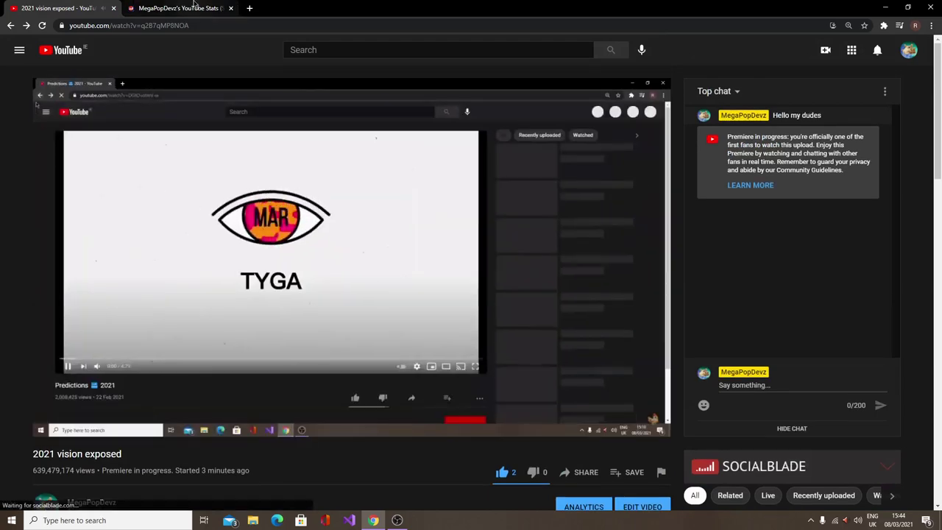
# Step: Switch to the channel's Social Blade page and examine its Social Blade, subscriber, video views and country ranks
pyautogui.click(180, 8)
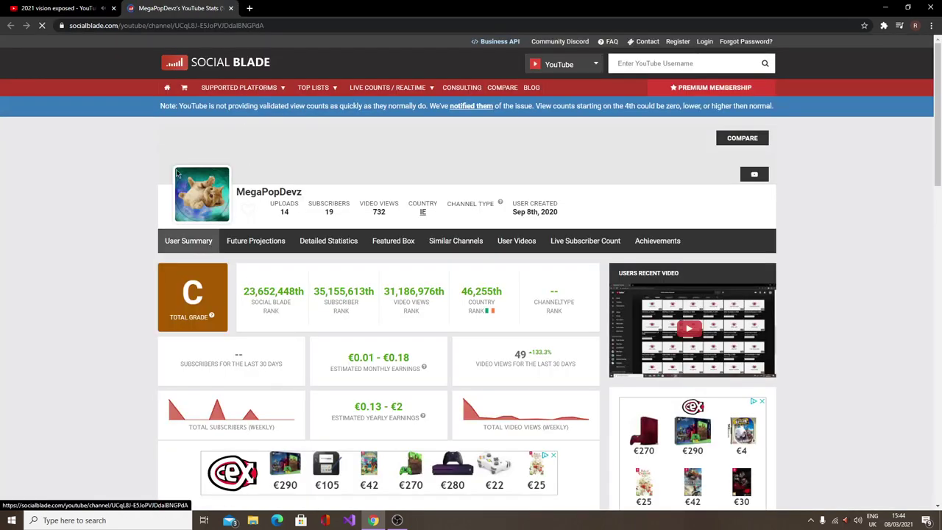
pyautogui.hotkey('ctrl', 'Tab')
pyautogui.hotkey('ctrl', 'Tab')
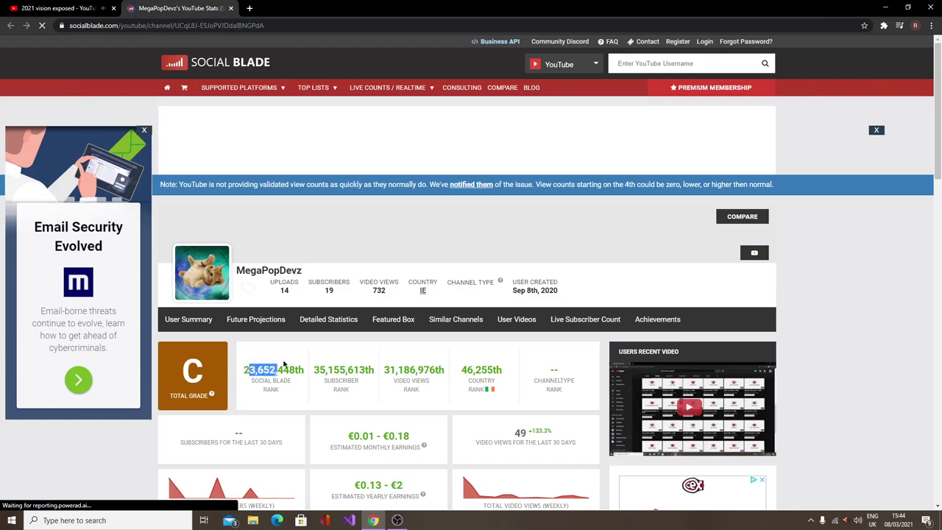
pyautogui.moveTo(284, 363); pyautogui.dragTo(516, 394)
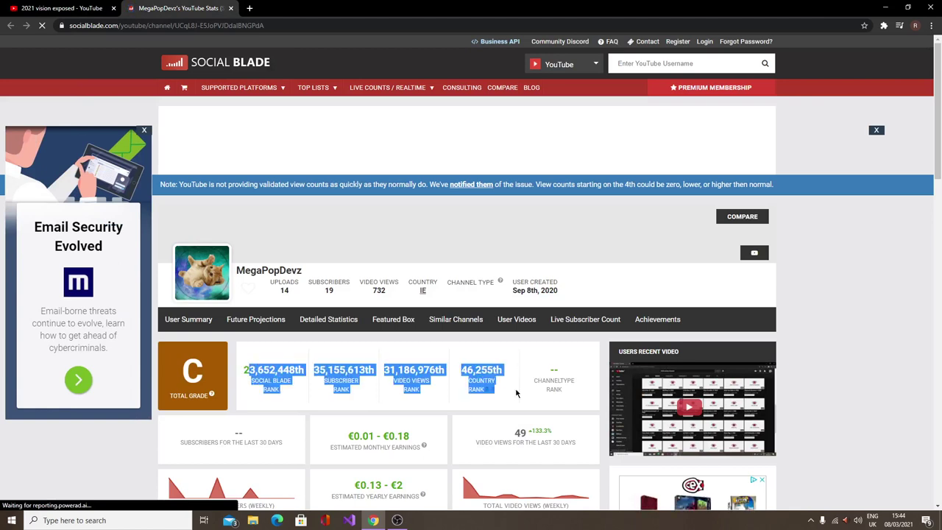
pyautogui.click(491, 377)
pyautogui.scroll(-3, 544, 345)
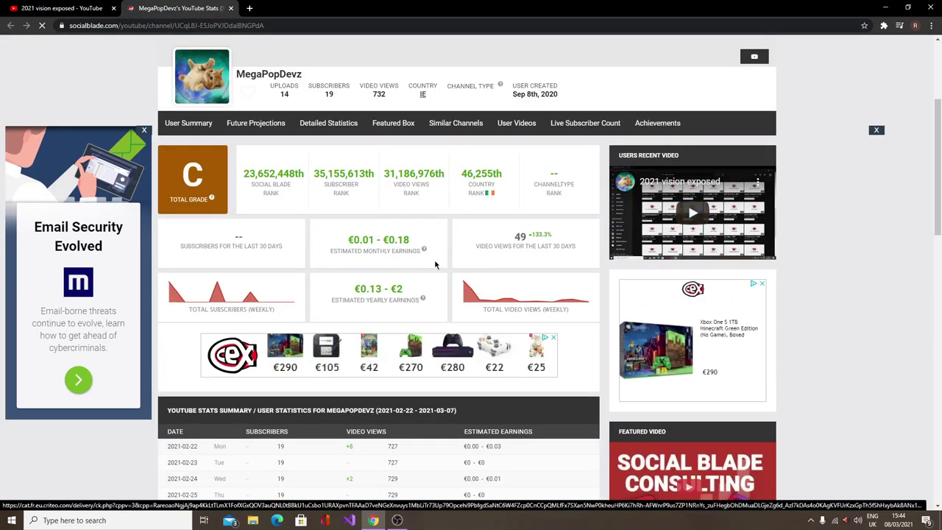
pyautogui.scroll(1, 434, 265)
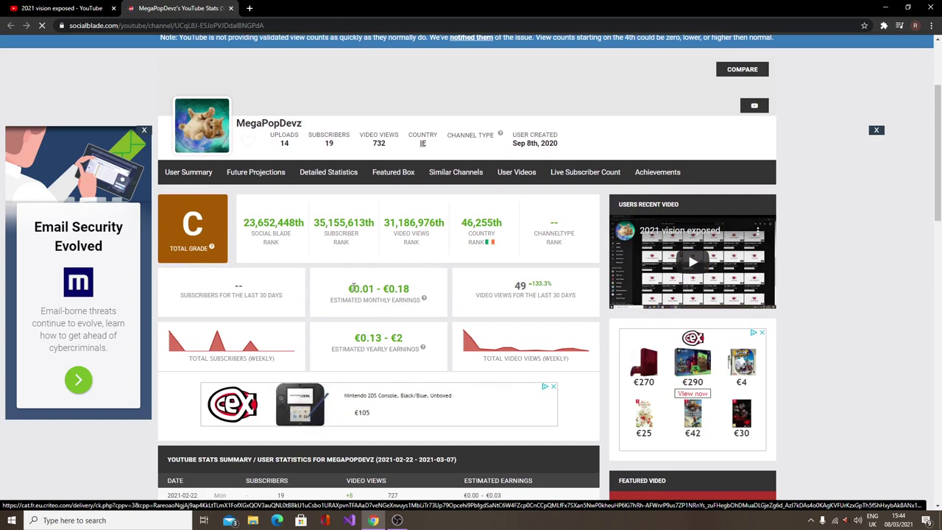
# Step: Examine the channel's estimated monthly earnings and its video views for the last 30 days, and close the Social Blade page
pyautogui.moveTo(350, 288); pyautogui.dragTo(409, 287)
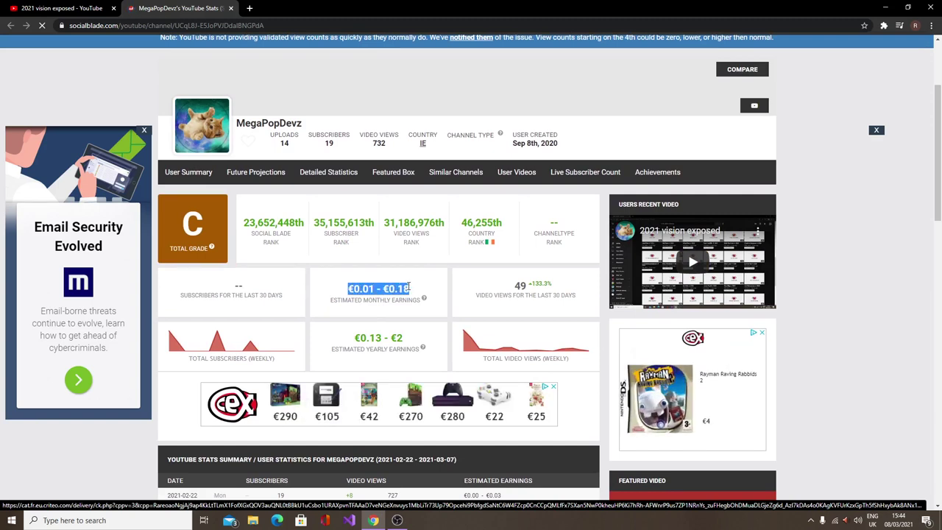
pyautogui.click(409, 287)
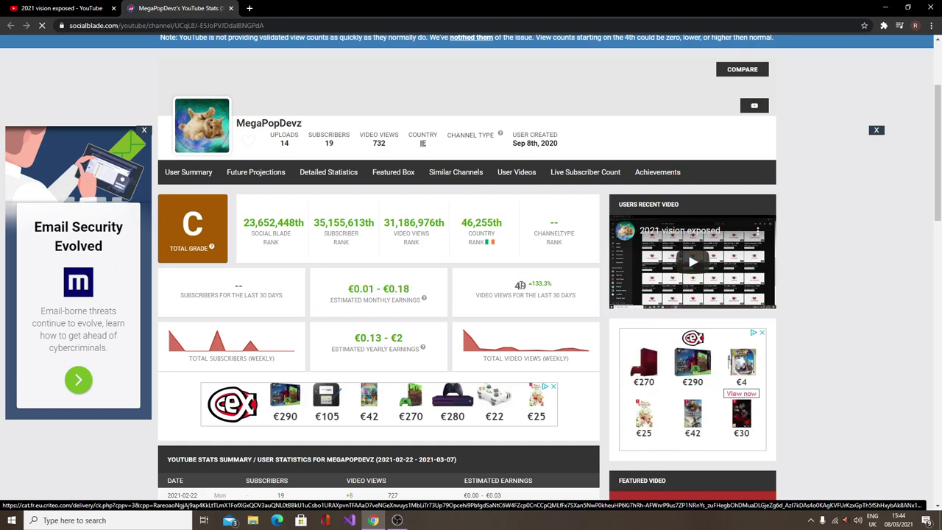
pyautogui.doubleClick(519, 285)
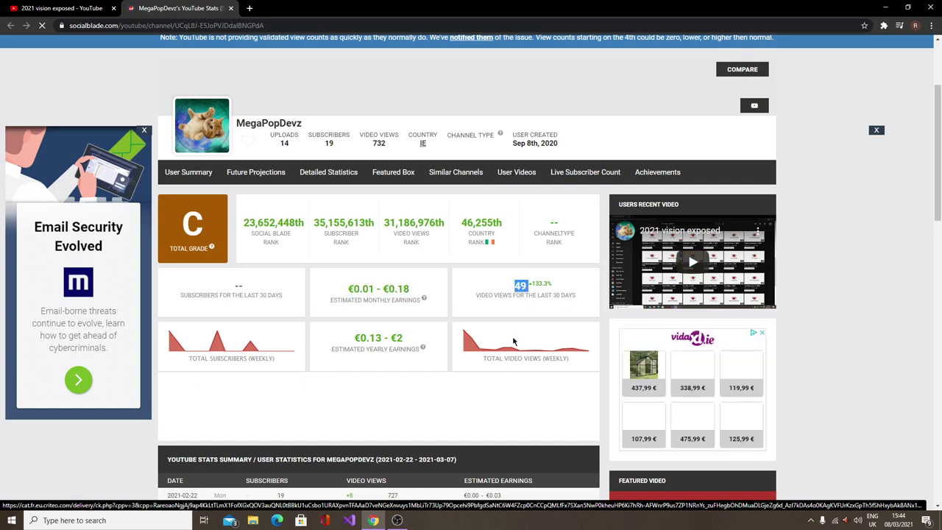
pyautogui.moveTo(513, 341)
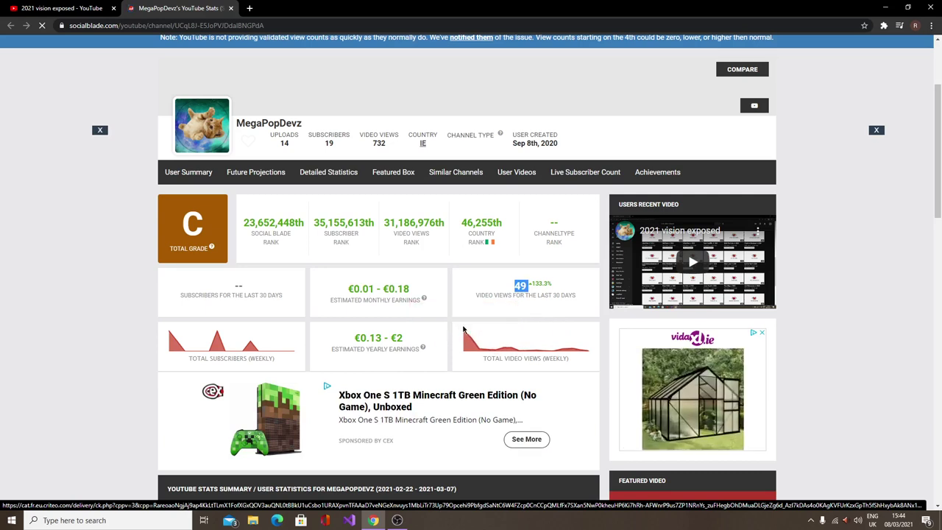
pyautogui.moveTo(464, 333)
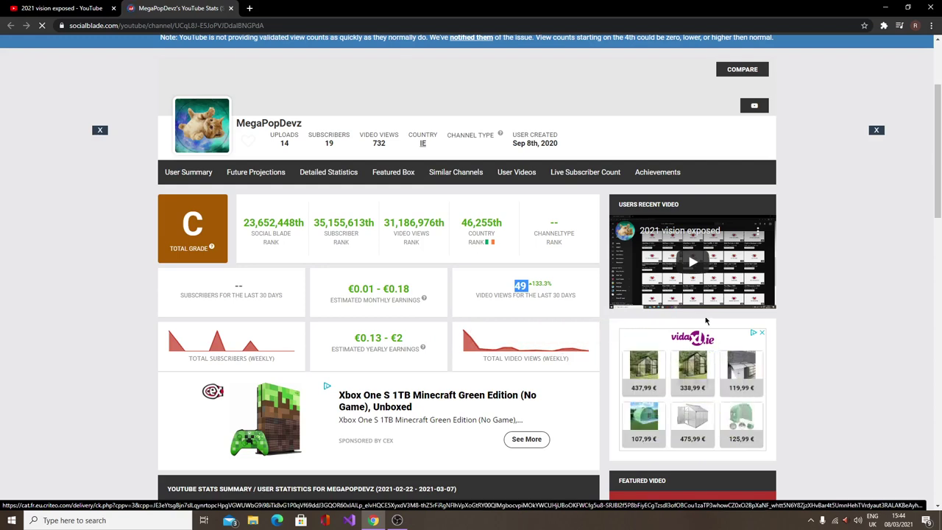
pyautogui.scroll(3, 705, 321)
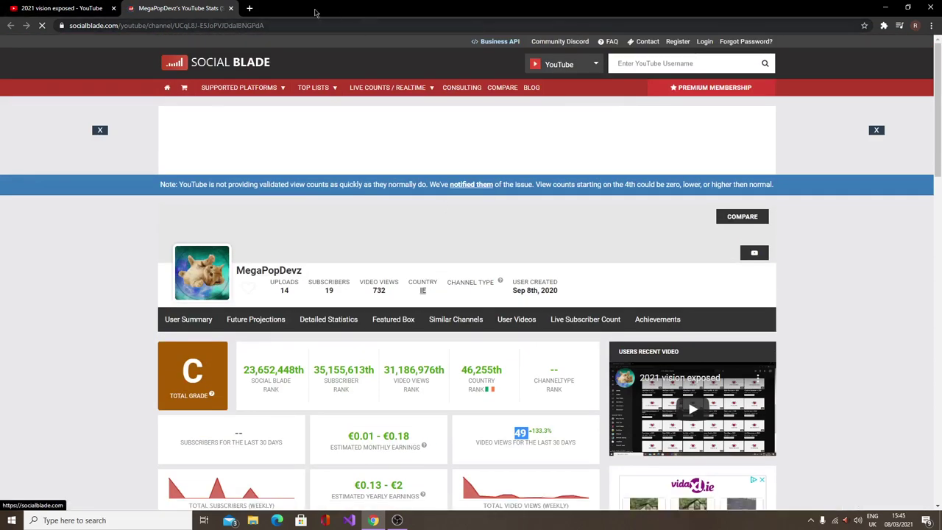
pyautogui.click(230, 8)
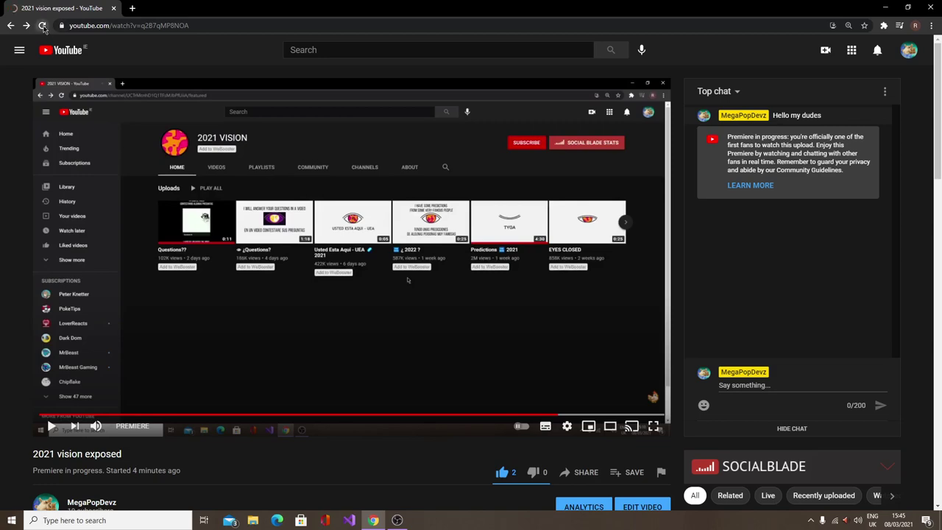